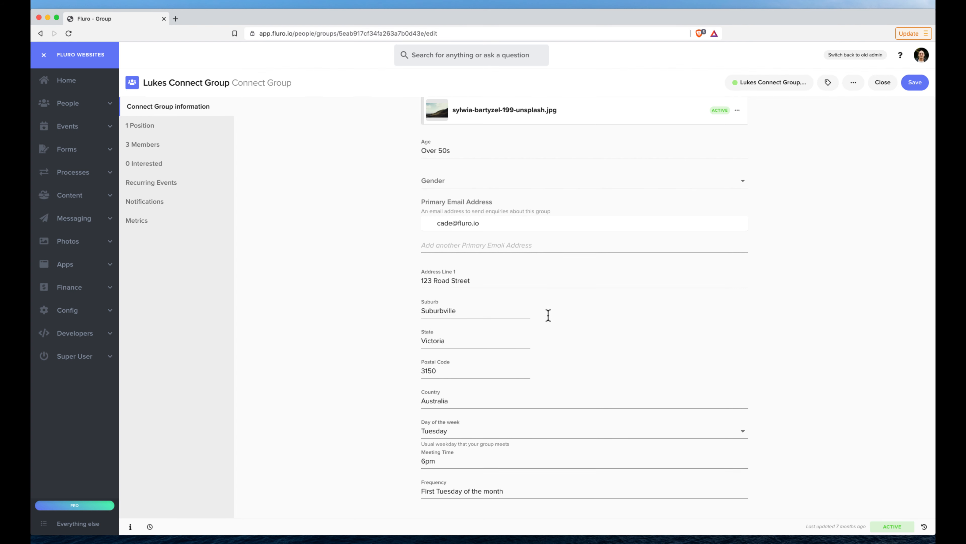
Close the open connect group record and start a new website from the Websites section.
scroll(548, 315, up, 3)
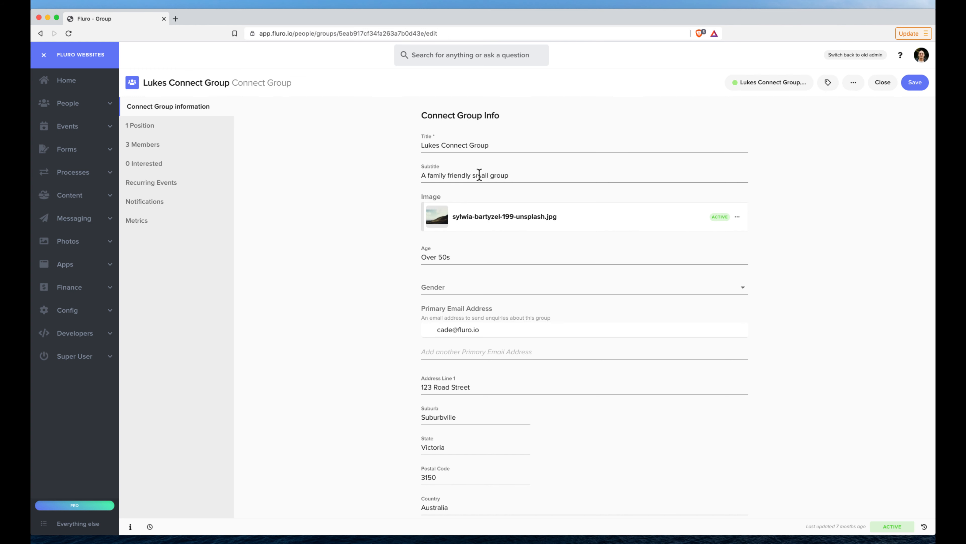
click(885, 82)
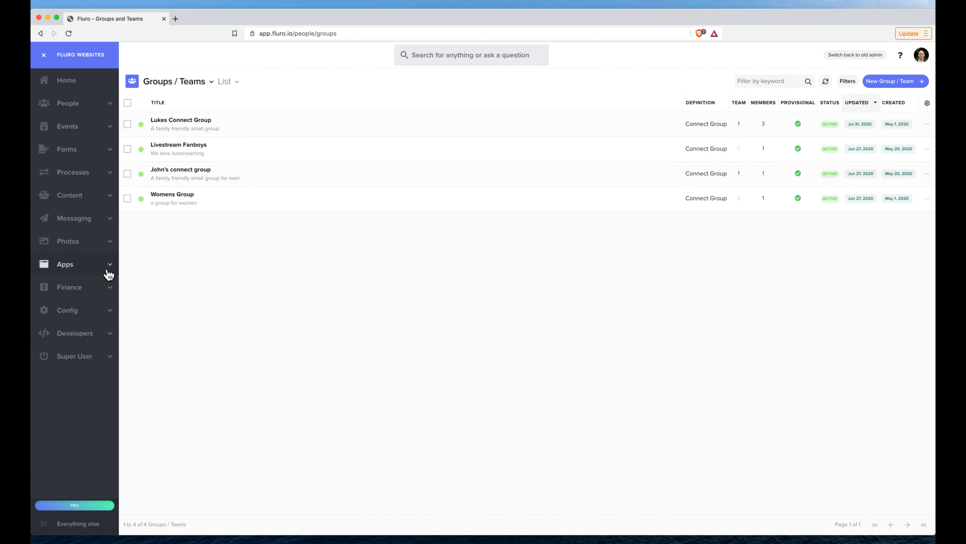
click(84, 268)
click(81, 282)
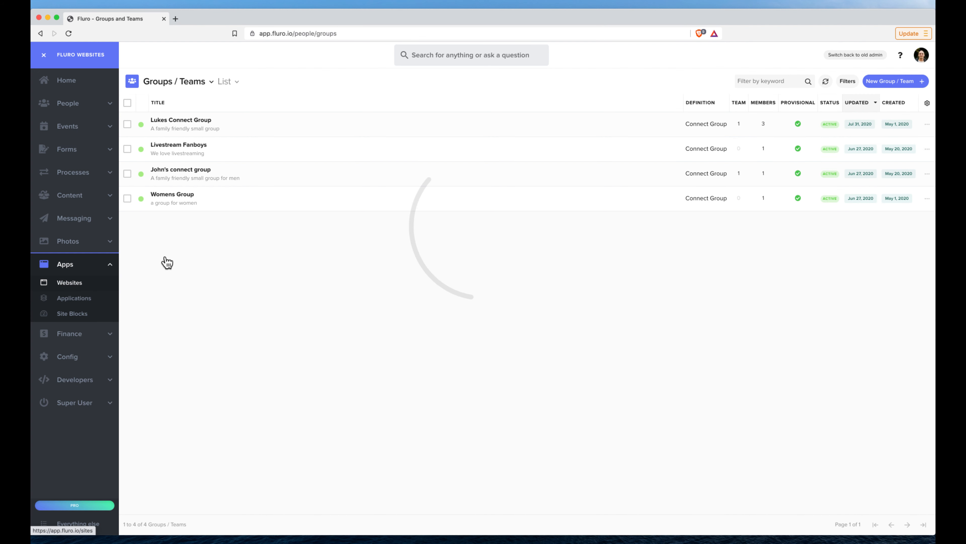
click(891, 114)
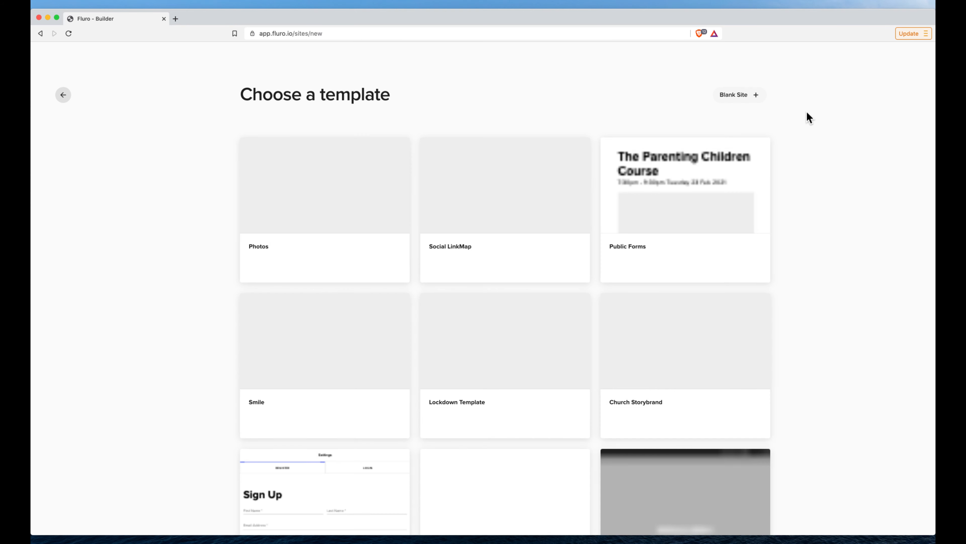
Create a blank site named "Group Search".
click(757, 96)
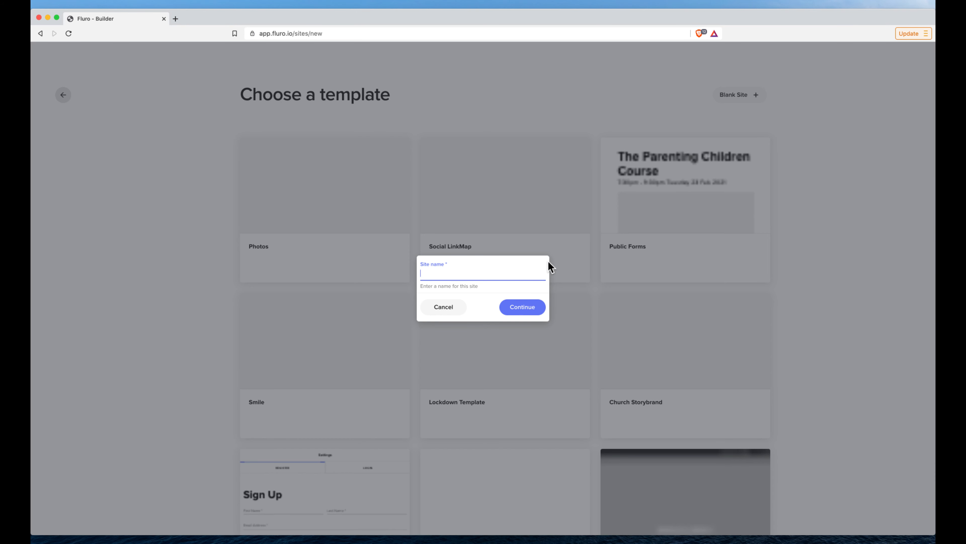
text(Group Zear)
key(BackSpace)
key(BackSpace)
key(BackSpace)
key(BackSpace)
text(Search)
click(530, 310)
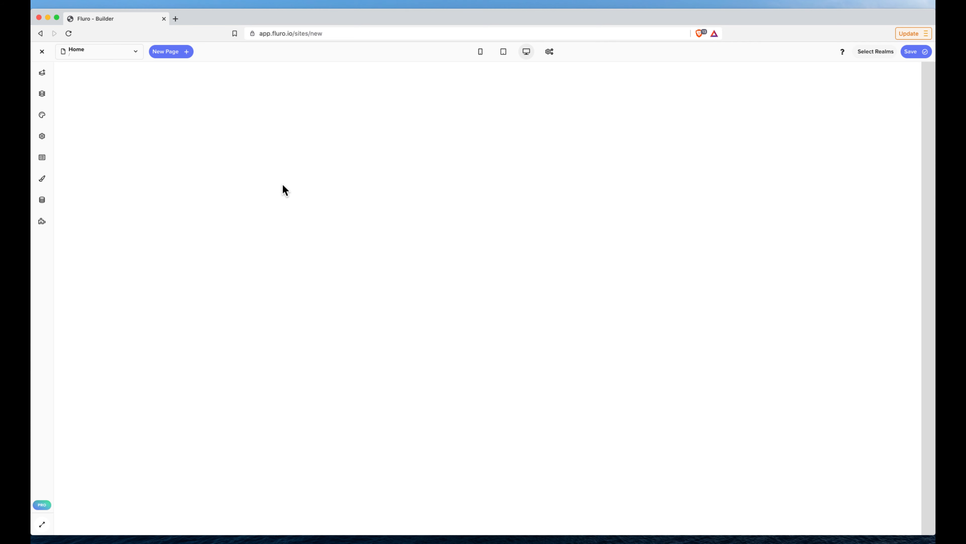
Find the Connect Group Search block with the keyword "connect" and place it on the Home page.
click(45, 75)
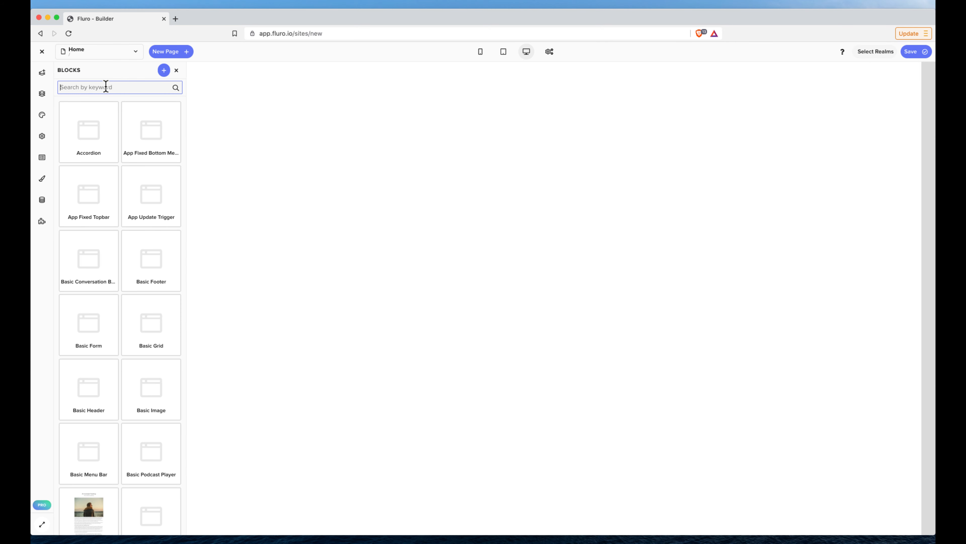
text(connect)
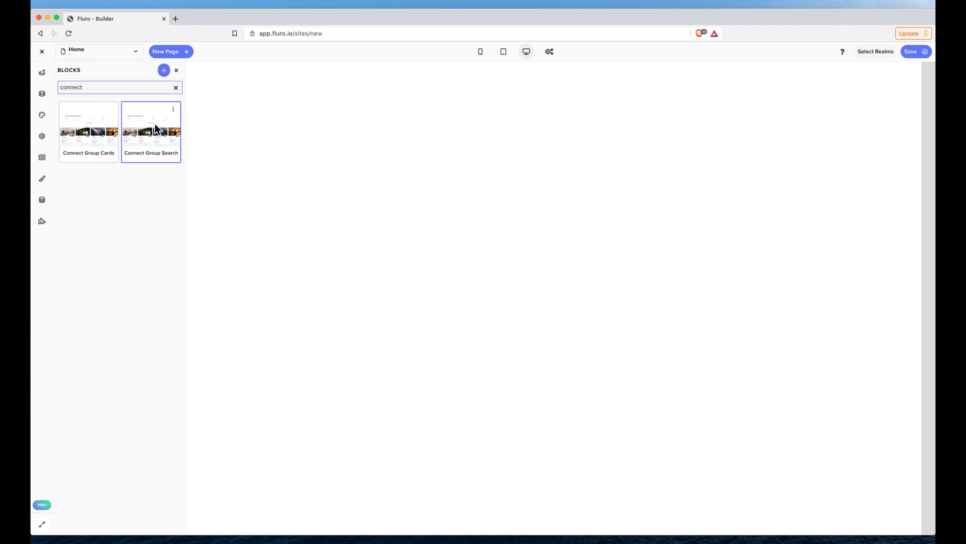
drag(147, 122, 425, 80)
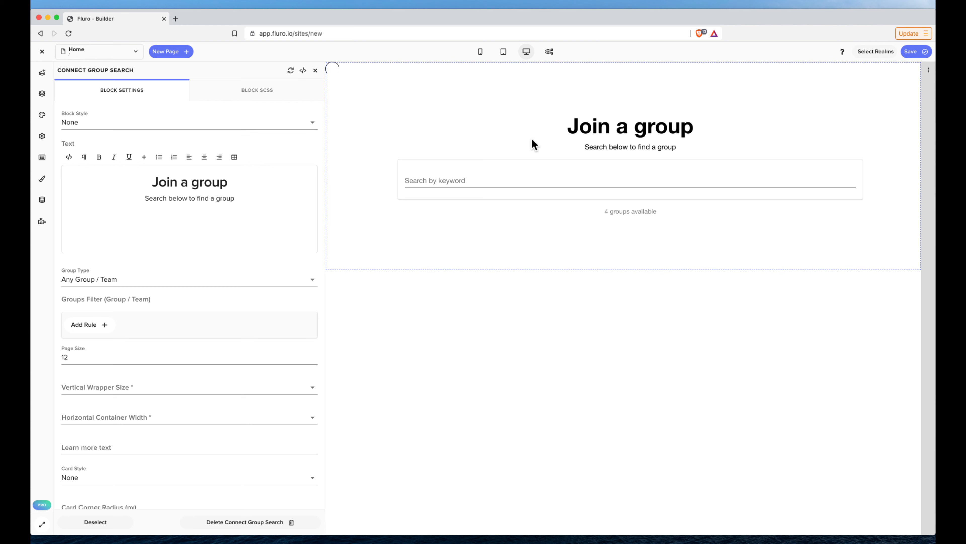
Change the Connect Group Search block's heading text to "Connect groups".
scroll(487, 104, down, 3)
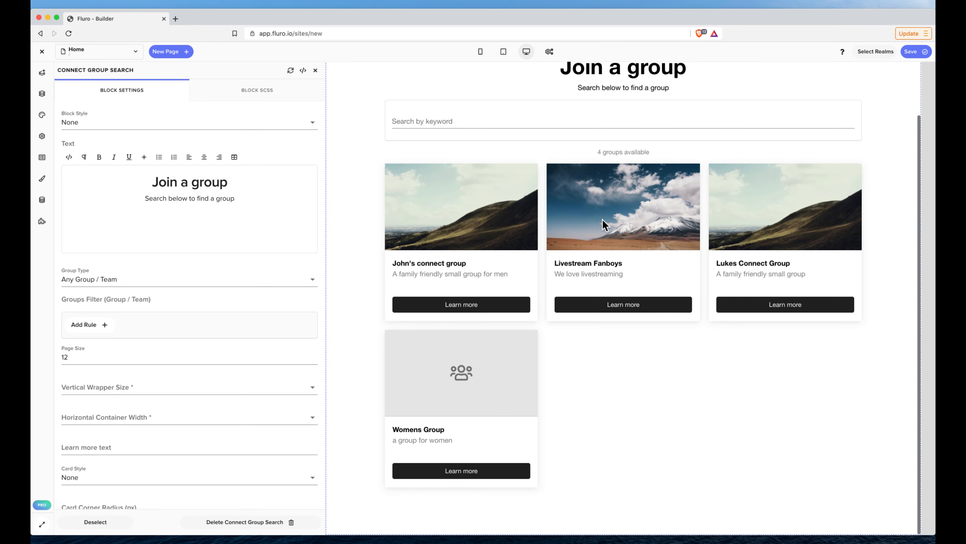
scroll(613, 286, up, 3)
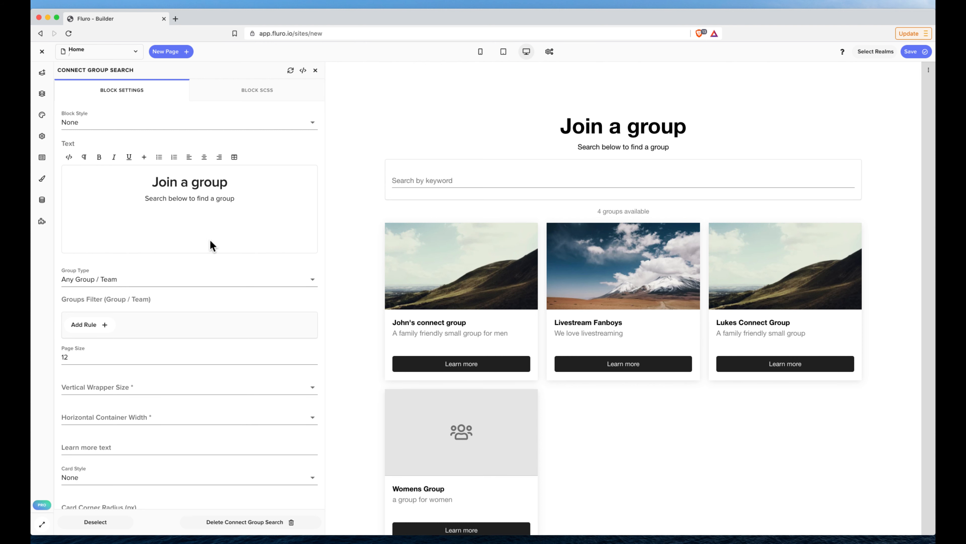
drag(236, 182, 153, 184)
text(Connec)
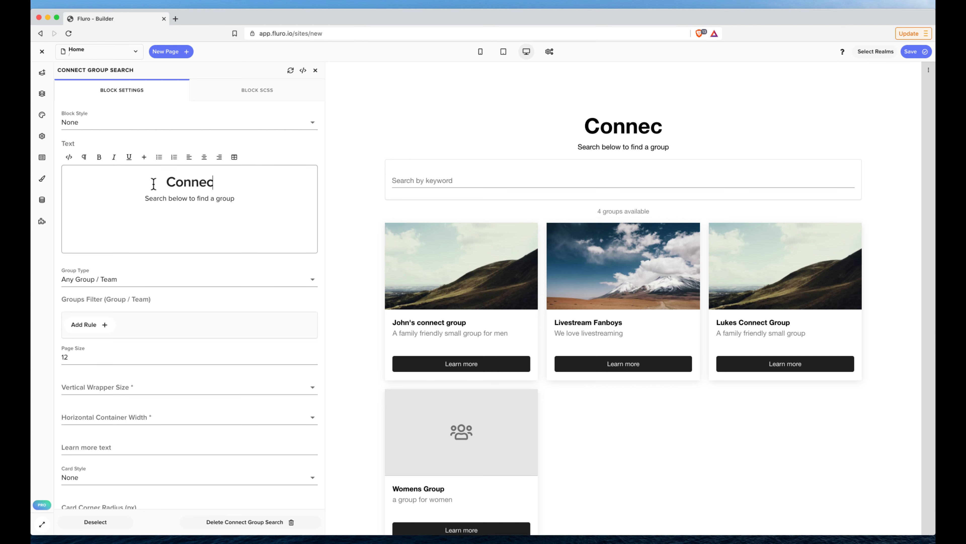
text(t groups)
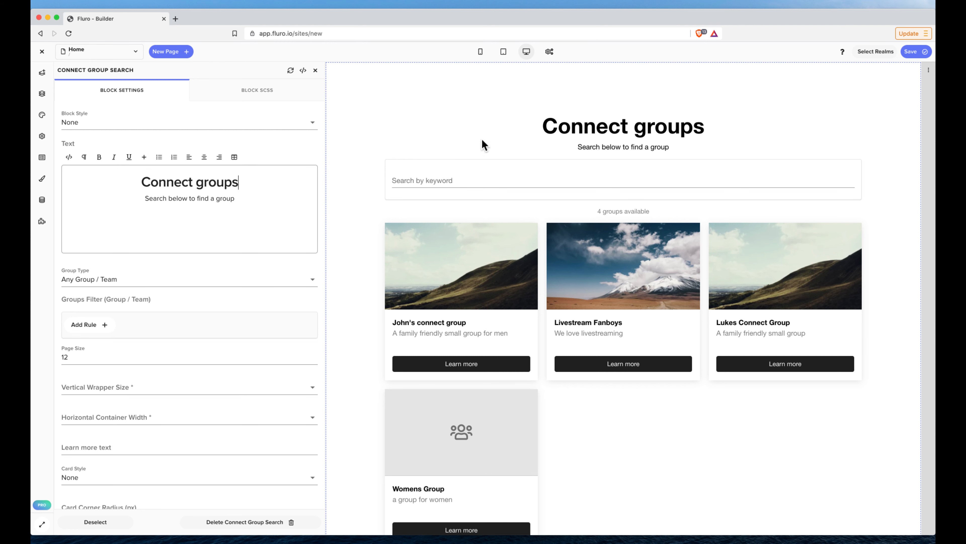
Test the block's keyword search on the page with "live" and clear the search text.
click(478, 130)
click(465, 179)
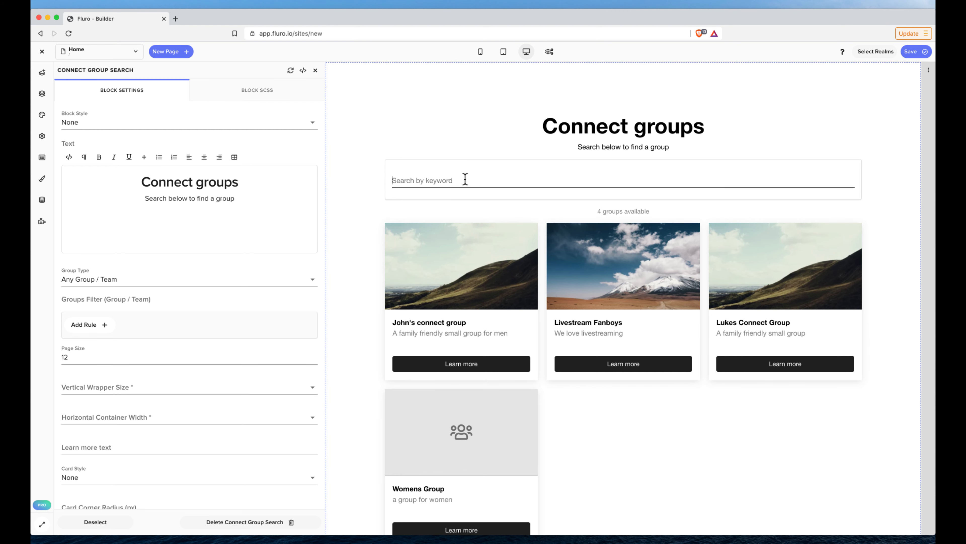
text(live)
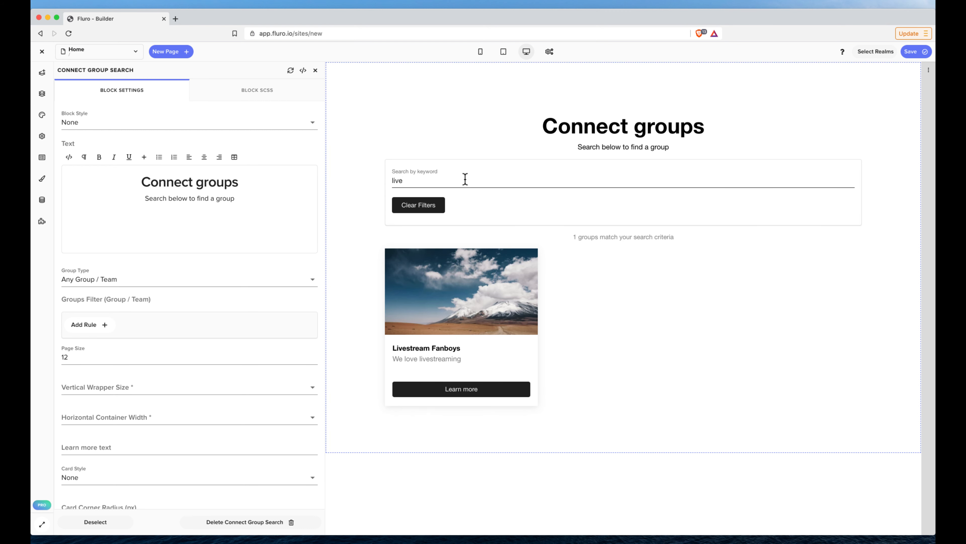
key(BackSpace)
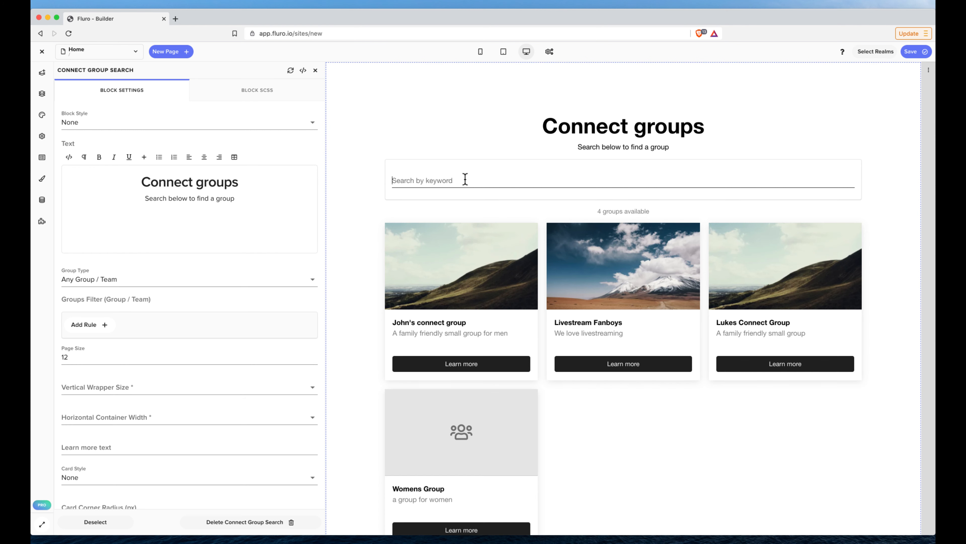
Set the block's group type to Connect Group.
scroll(162, 243, down, 2)
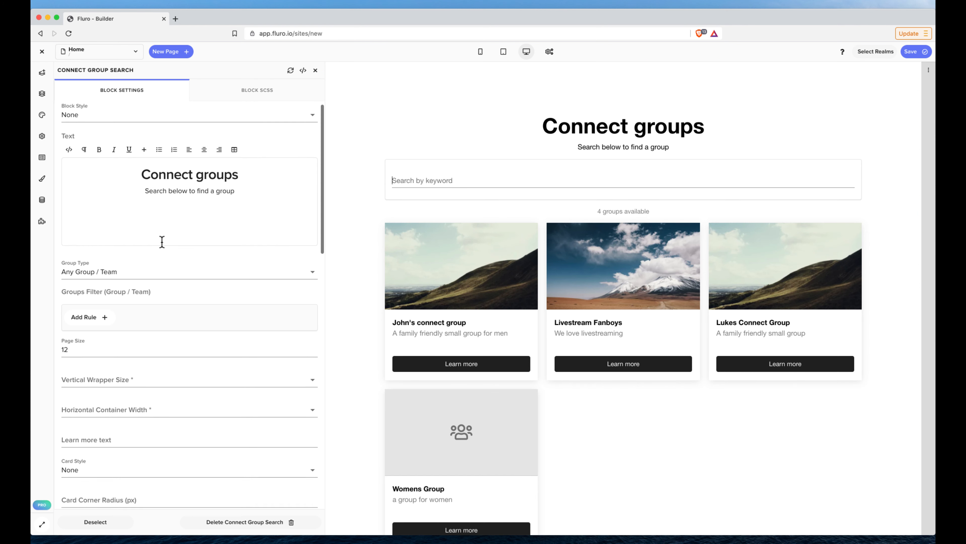
scroll(162, 241, down, 2)
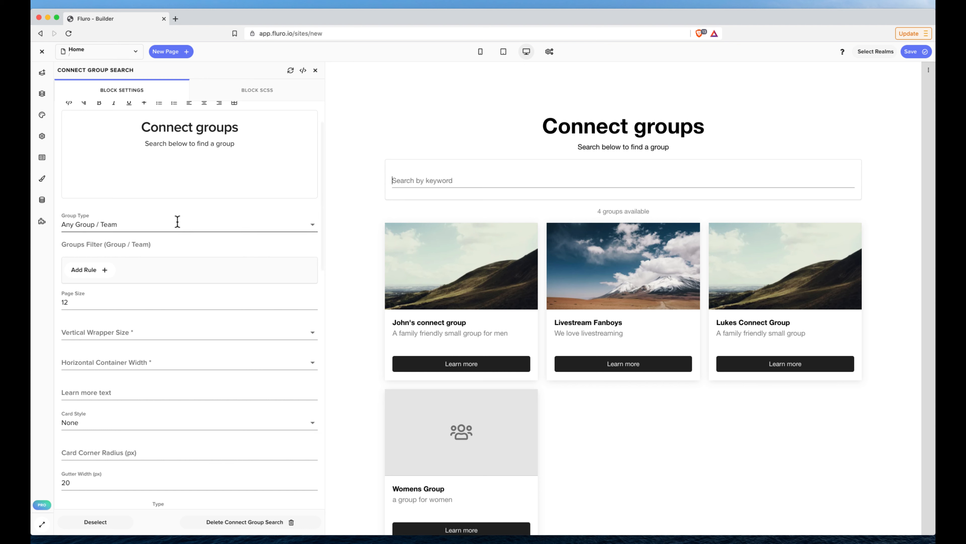
scroll(177, 221, down, 2)
click(170, 197)
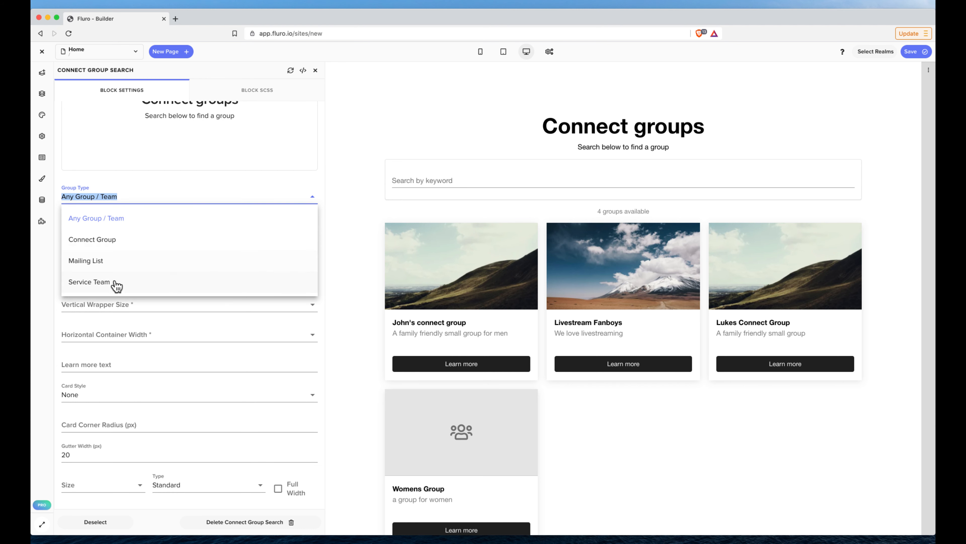
click(114, 244)
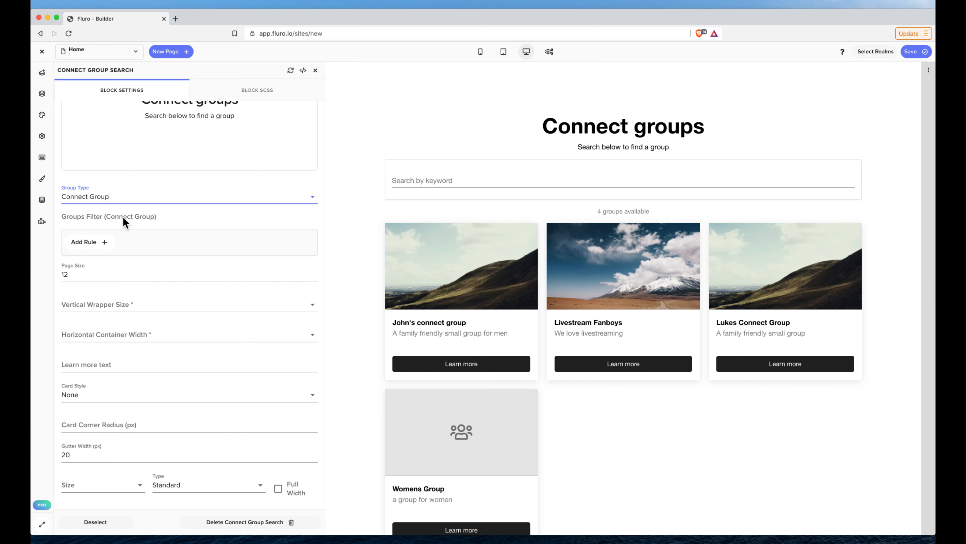
Try a groups filter rule where "Allow provisional members" is true, and delete the rule.
click(97, 243)
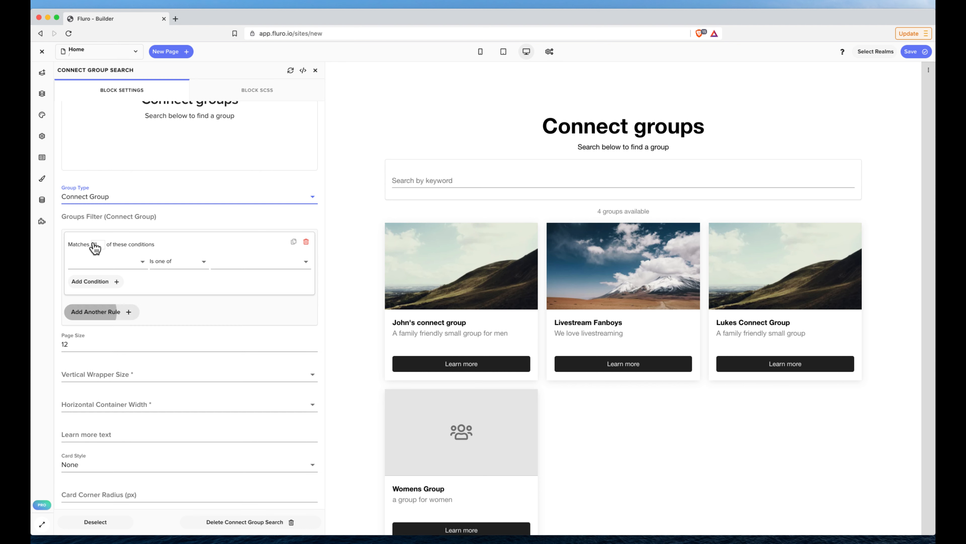
click(130, 263)
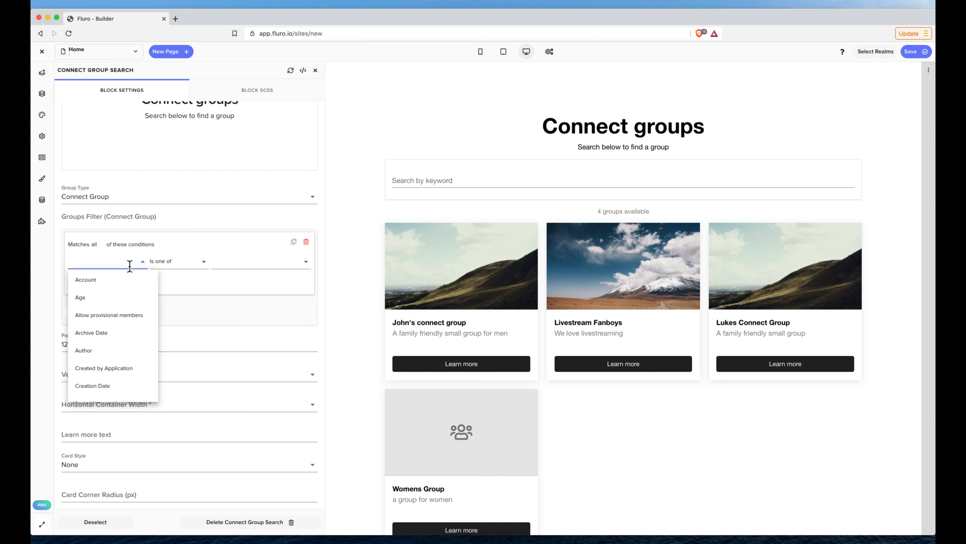
click(133, 314)
click(186, 264)
click(191, 273)
click(241, 263)
click(244, 280)
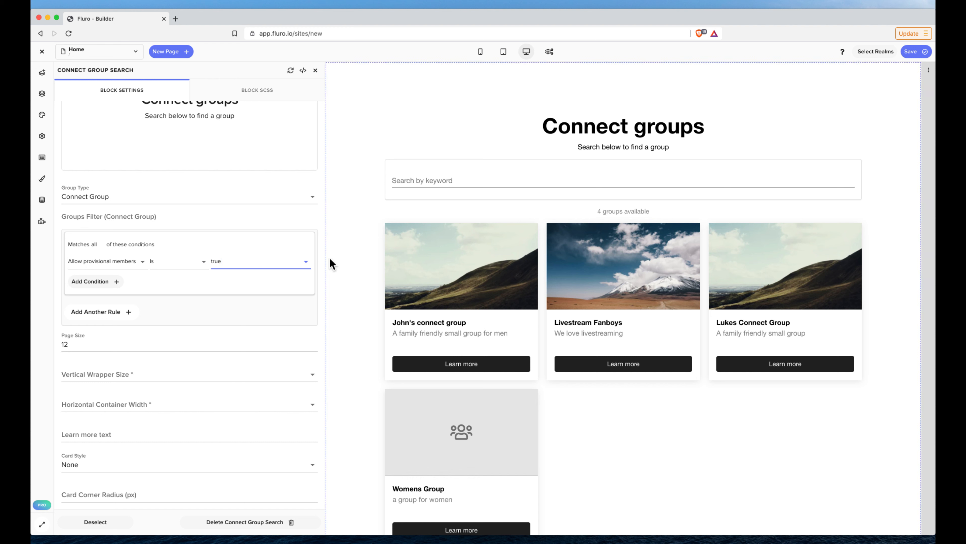
click(306, 242)
Try a groups filter rule where Gender is one of Men, and delete the rule.
click(88, 243)
click(96, 261)
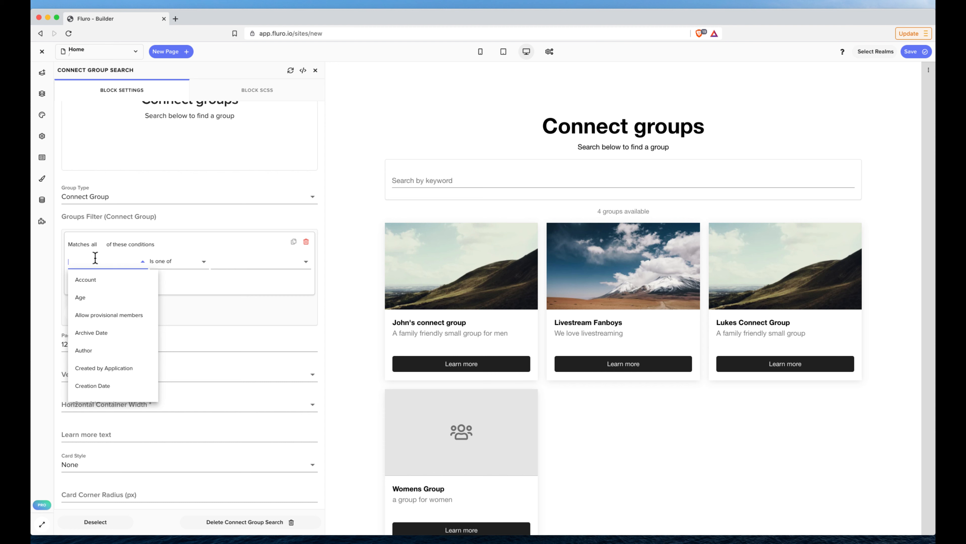
text(gen)
click(81, 279)
click(240, 263)
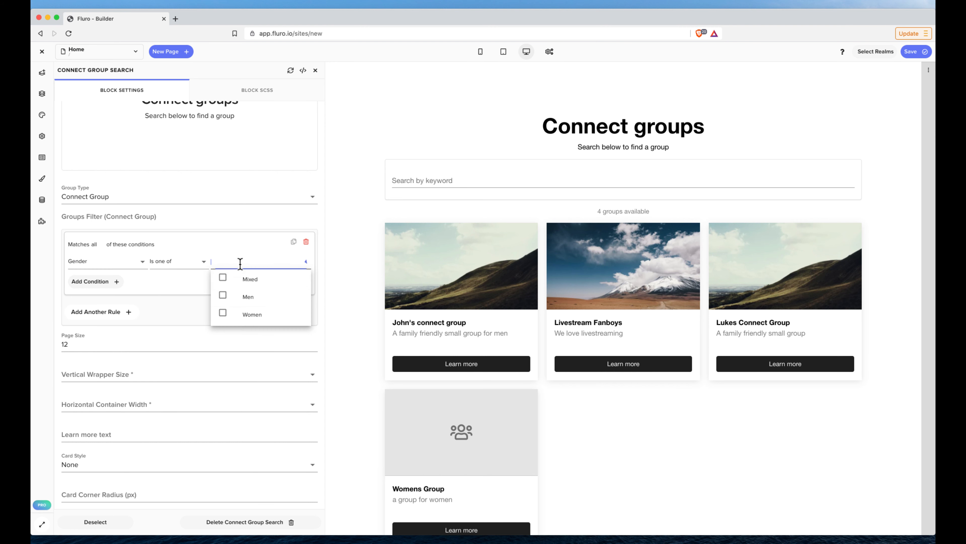
click(243, 297)
click(309, 223)
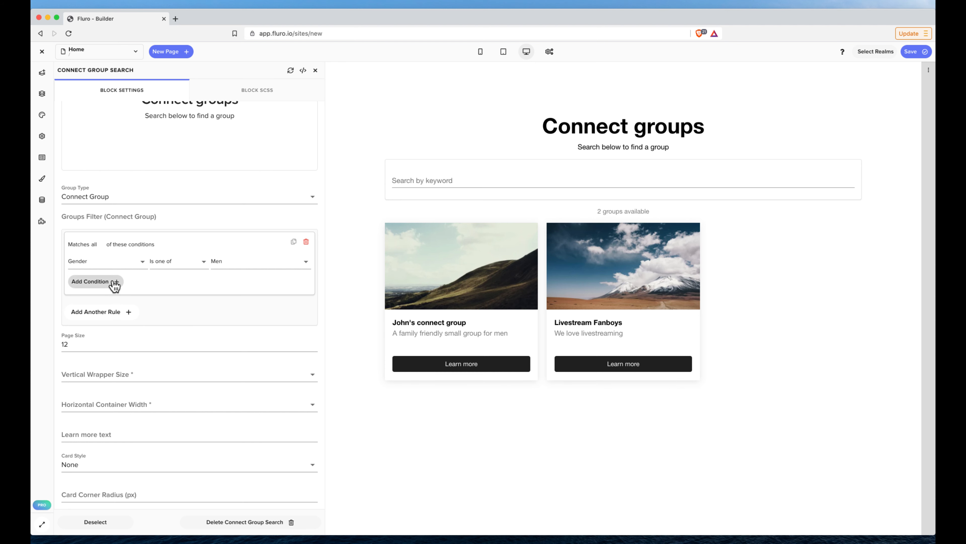
click(304, 243)
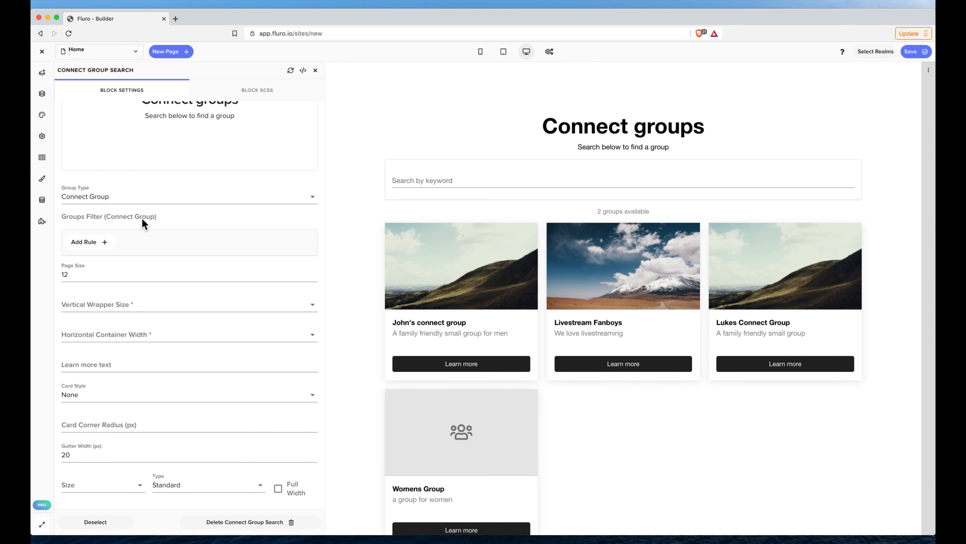
Set the block's page size to 20 groups per page.
scroll(201, 231, down, 2)
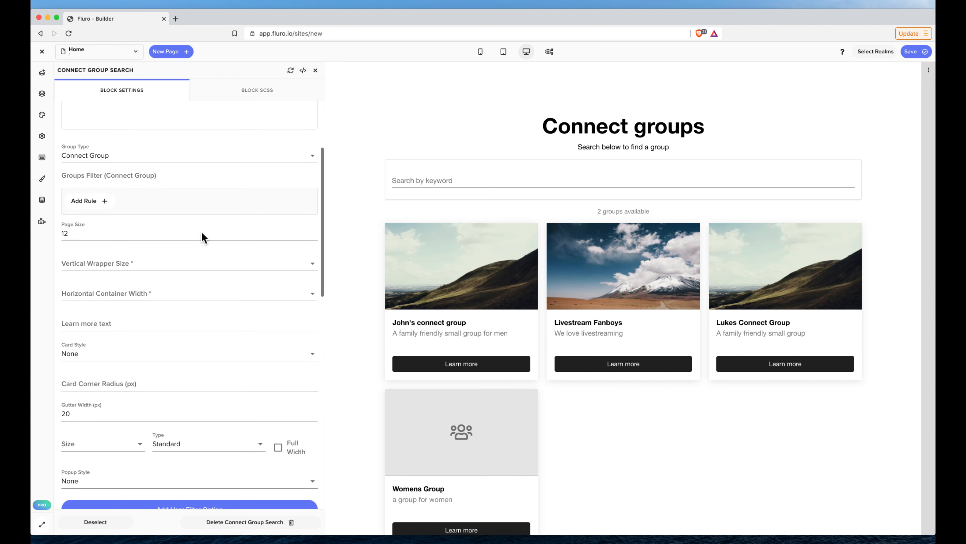
double_click(186, 230)
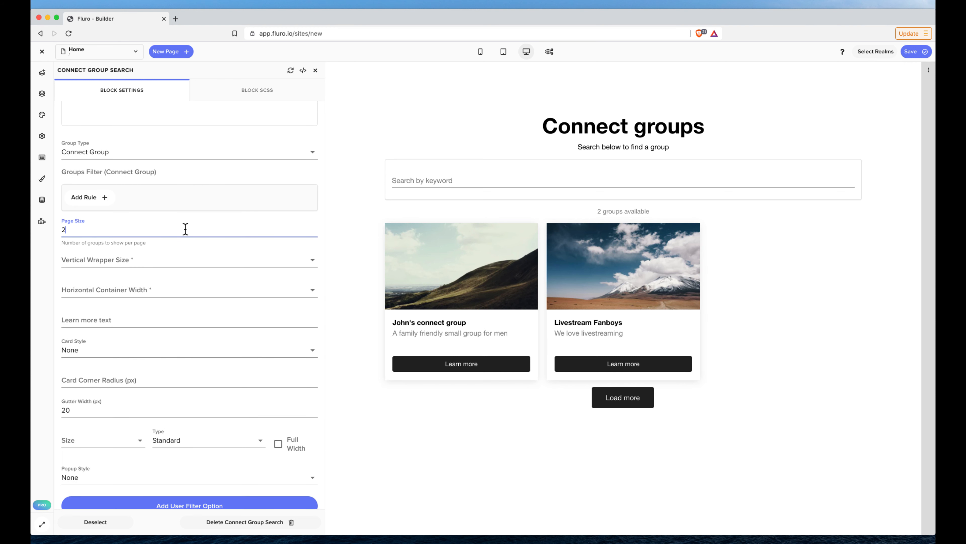
key(BackSpace)
text(4)
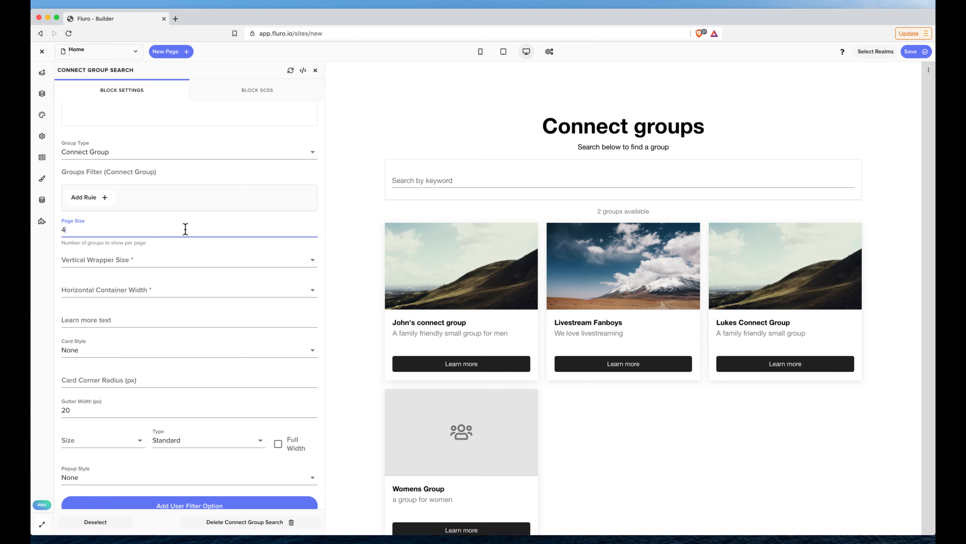
text(10)
Set the learn more text on the group cards to "Join this group".
scroll(209, 206, down, 3)
click(139, 238)
text(Jo)
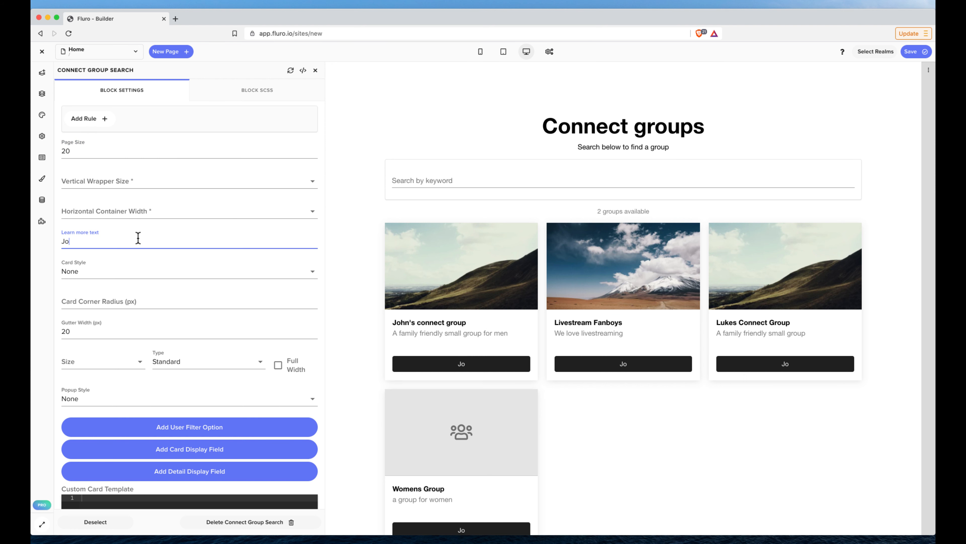
text(in this group)
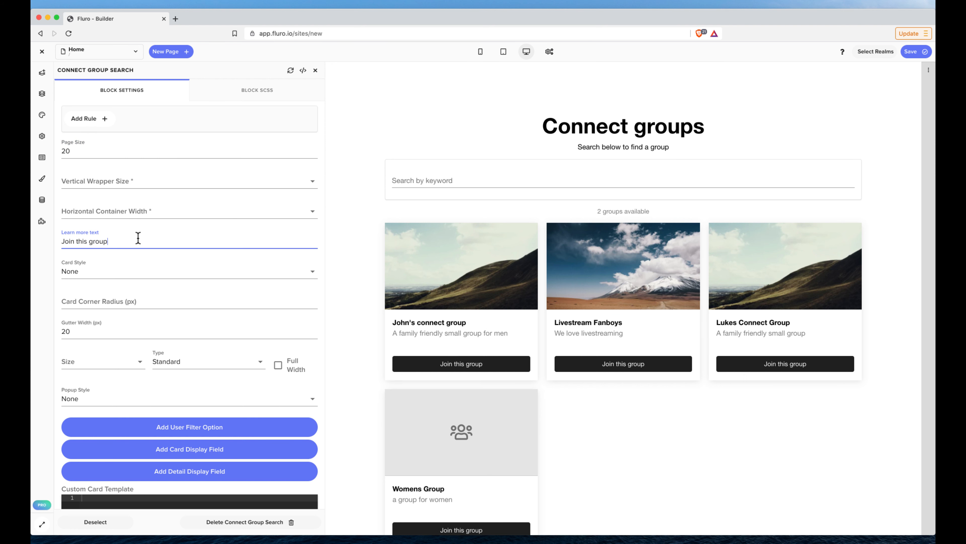
Try a card corner radius of 120 px on the group cards and replace it with 0.
scroll(218, 262, down, 5)
click(159, 217)
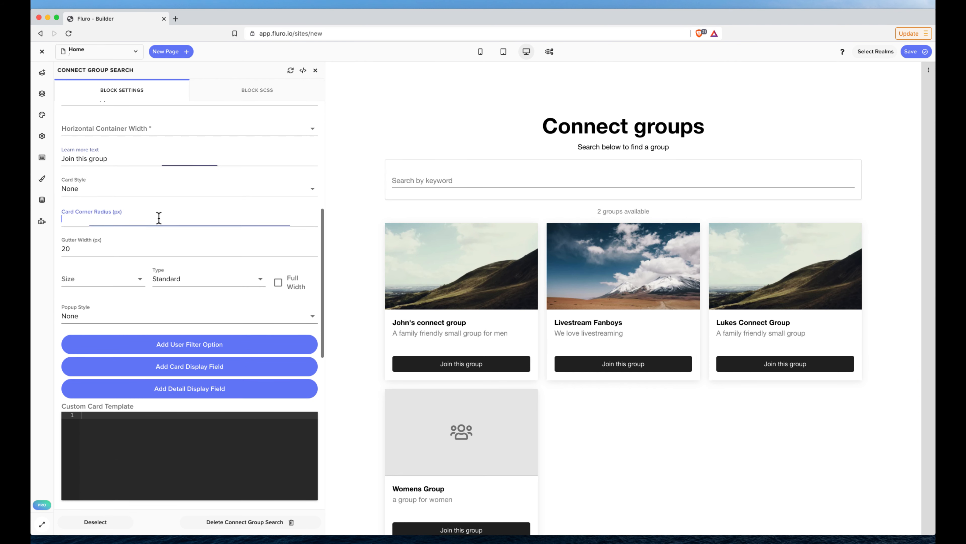
text(120)
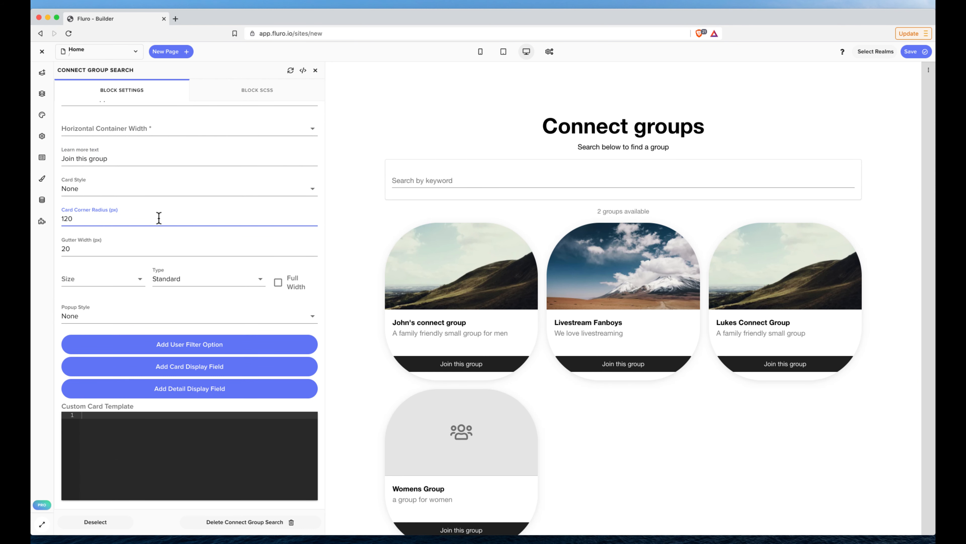
key(BackSpace)
key(BackSpace)
key(BackSpace)
text(0)
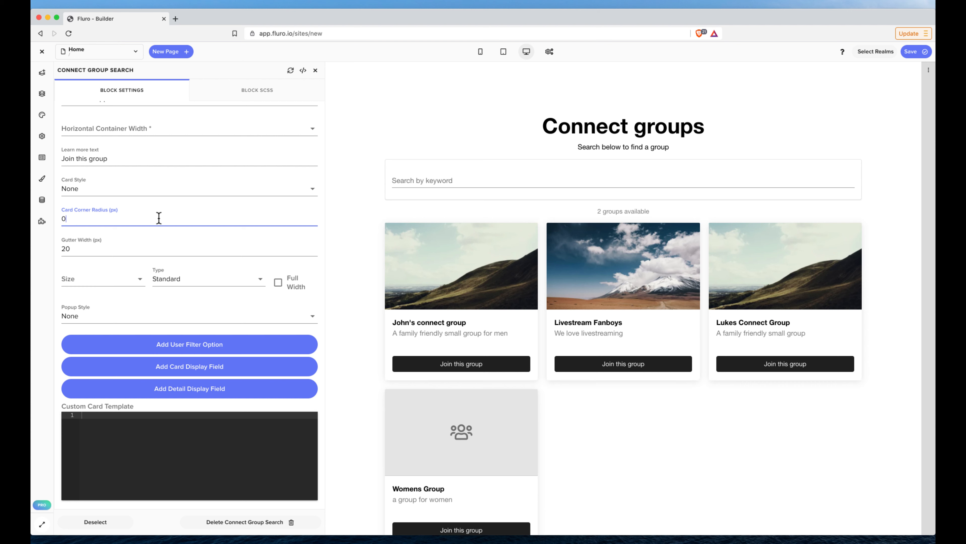
Add a user filter option labelled Gender to the block, linked to the field Connect Group > Gender.
scroll(171, 247, down, 3)
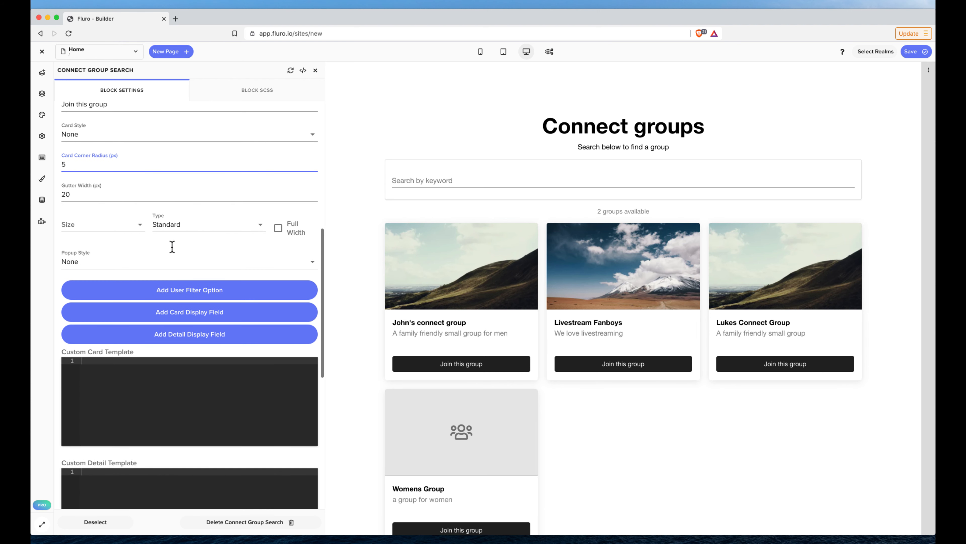
scroll(136, 219, down, 3)
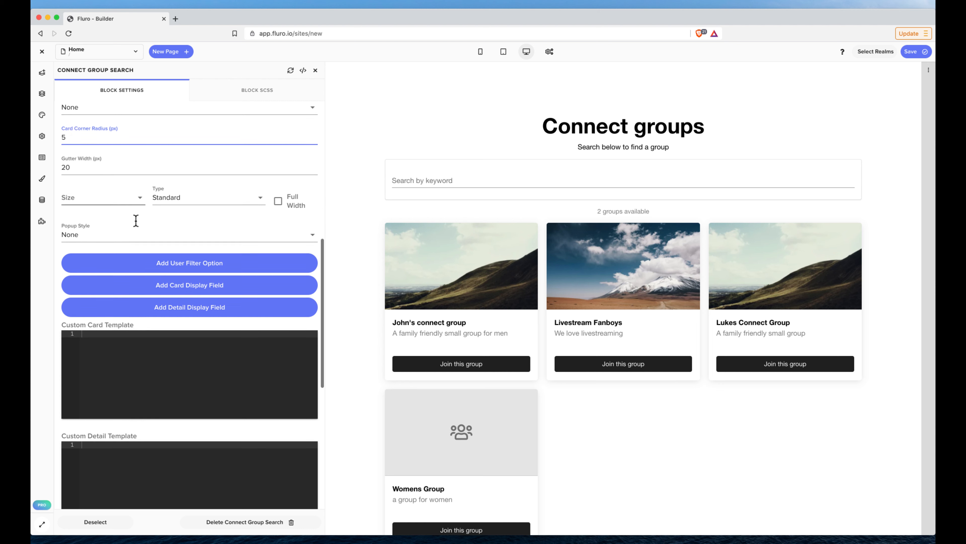
scroll(129, 184, down, 2)
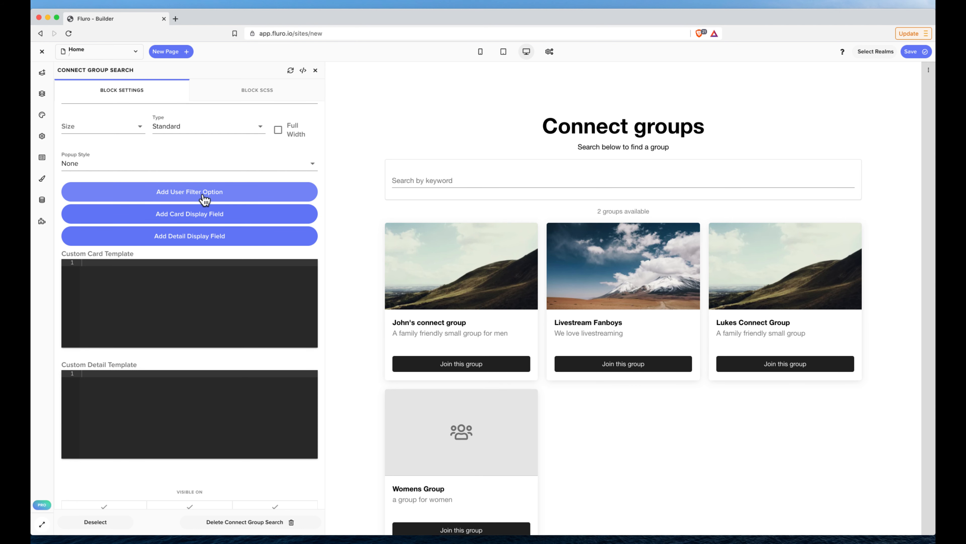
scroll(218, 167, up, 10)
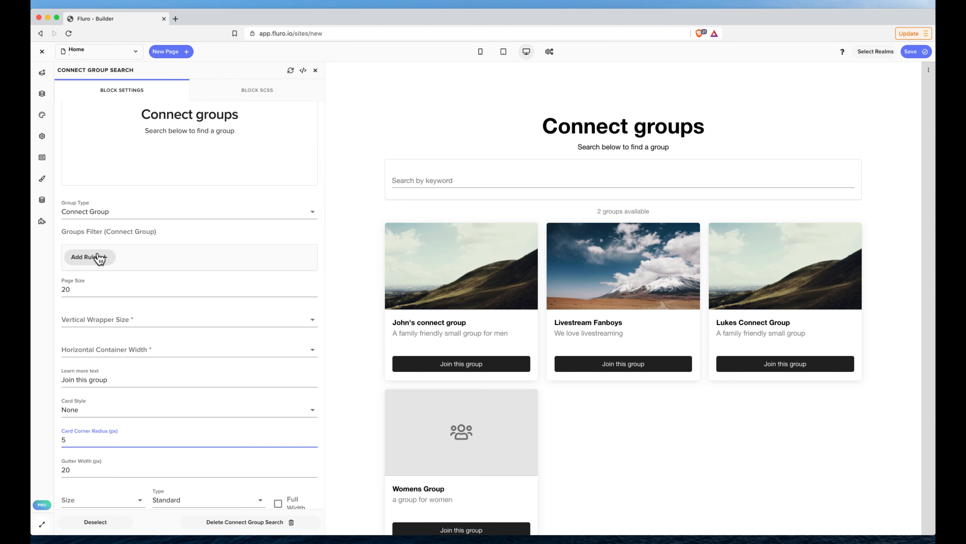
scroll(100, 259, down, 5)
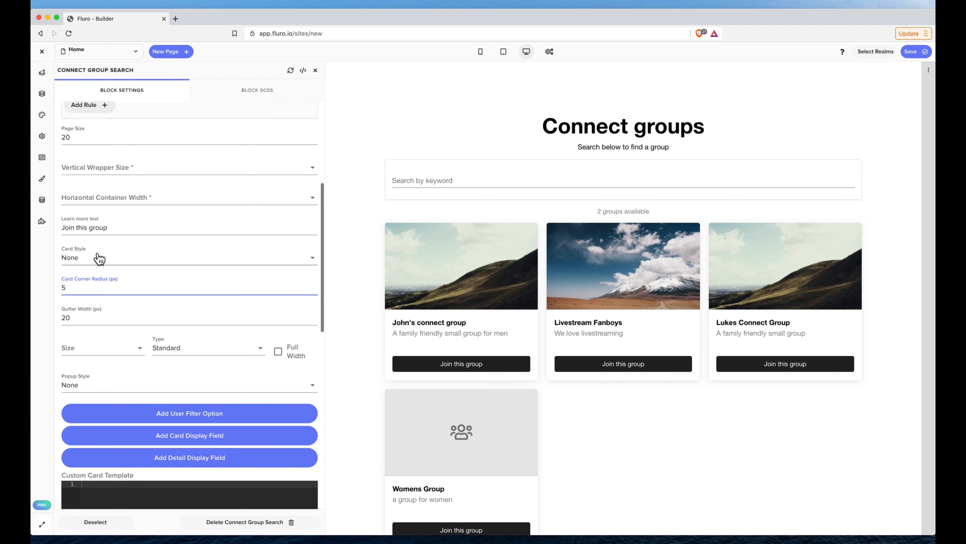
scroll(97, 254, down, 1)
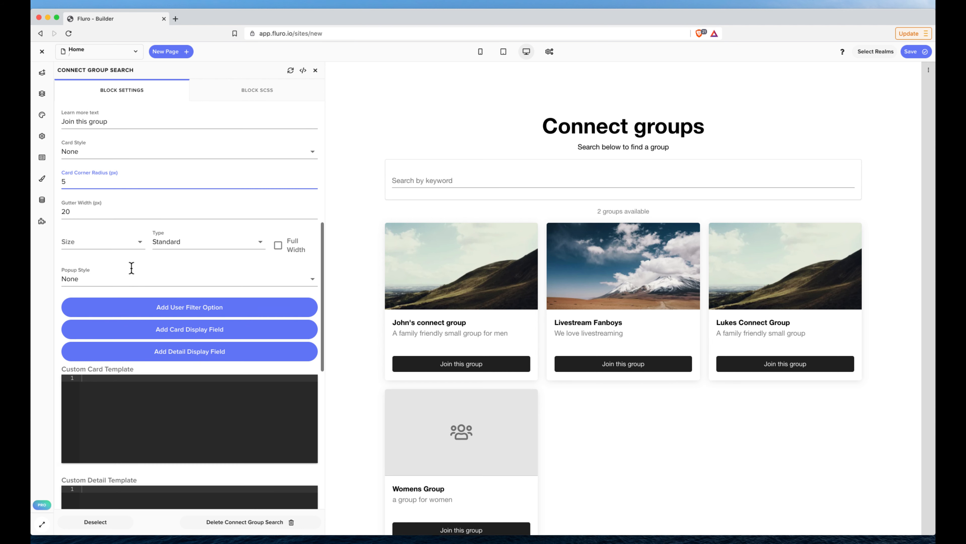
click(193, 314)
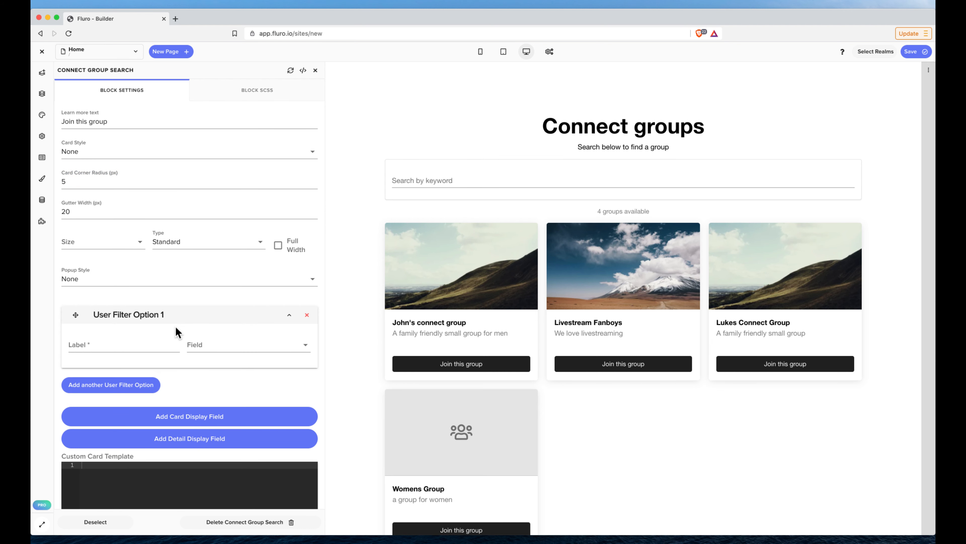
scroll(177, 332, down, 2)
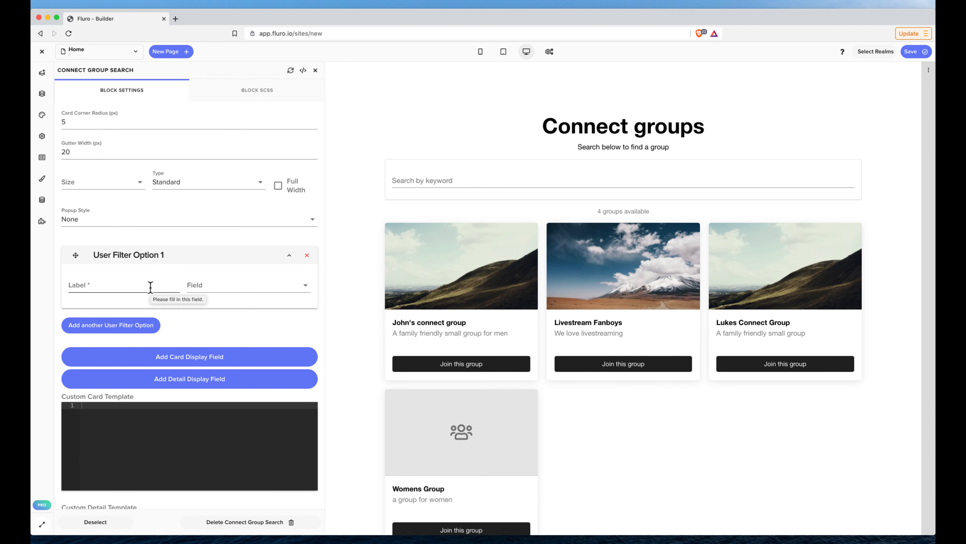
click(150, 286)
text(Gender)
click(262, 286)
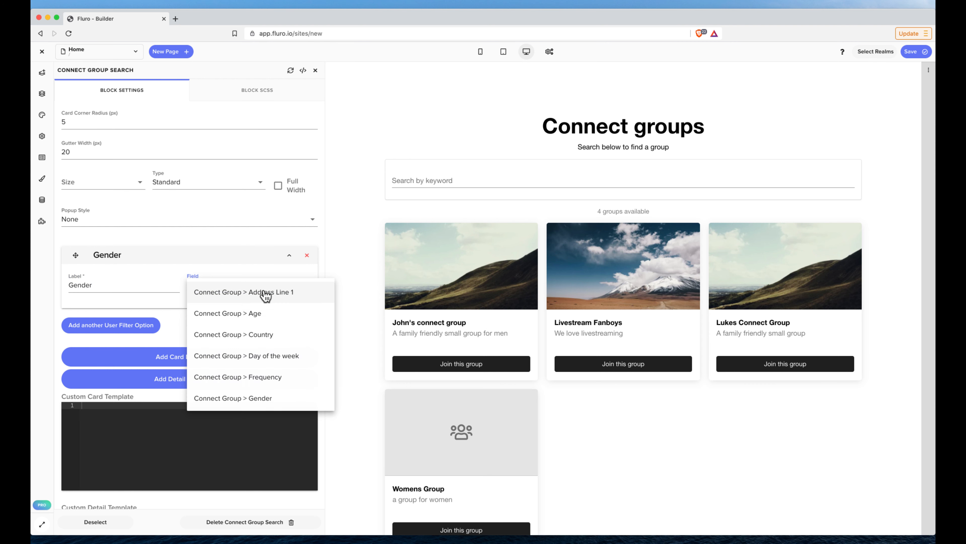
scroll(266, 351, down, 4)
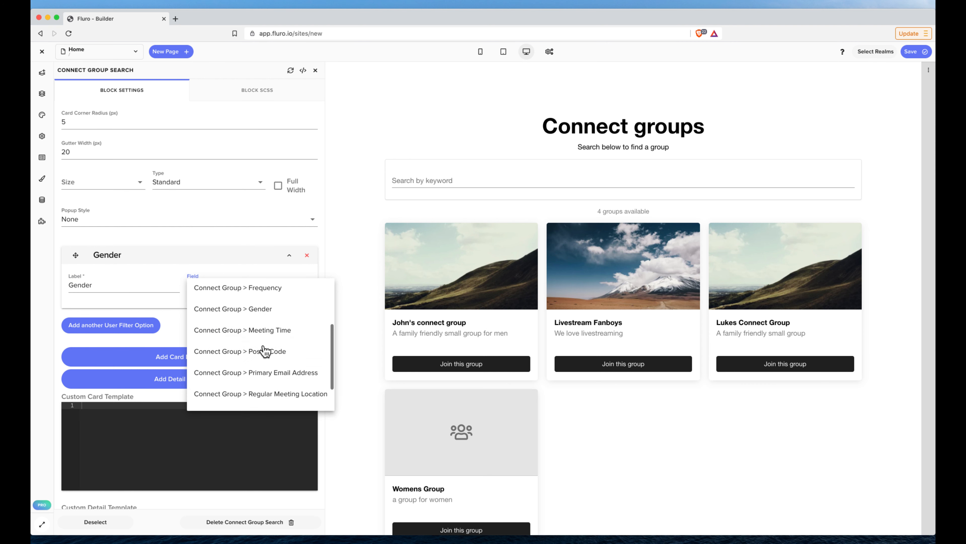
click(263, 307)
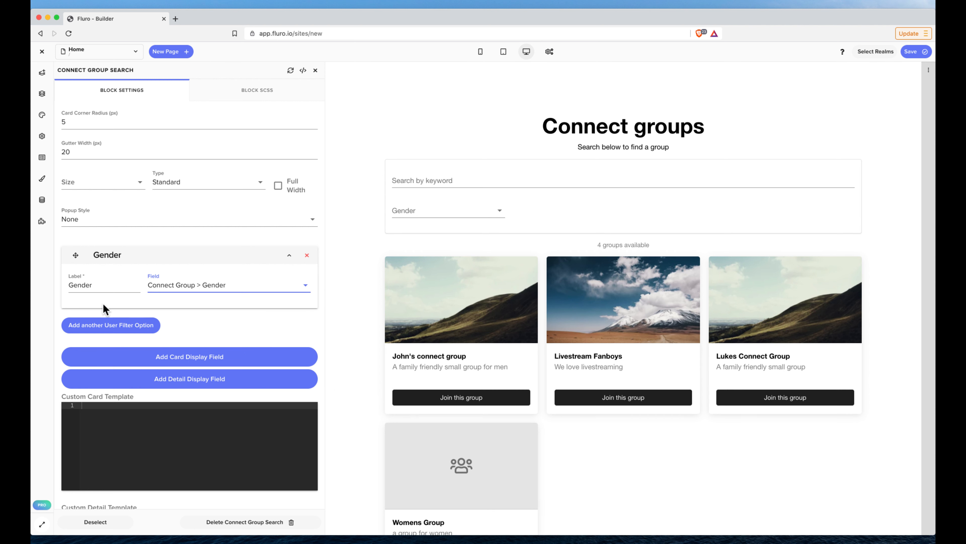
Add a second user filter option labelled Suburb, linked to the field Connect Group > Suburb.
click(104, 322)
click(104, 349)
text(sib)
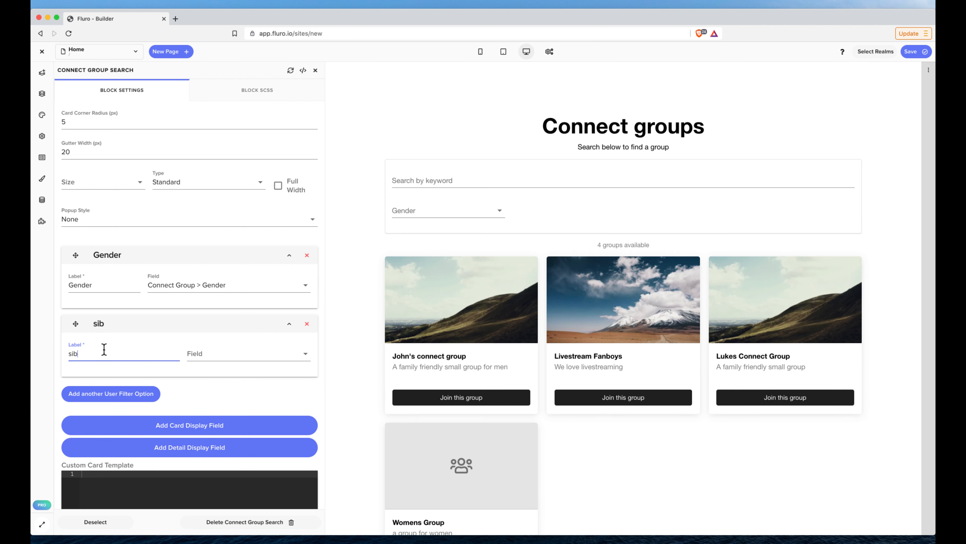
key(BackSpace)
key(BackSpace)
text(S)
click(275, 363)
scroll(231, 416, down, 5)
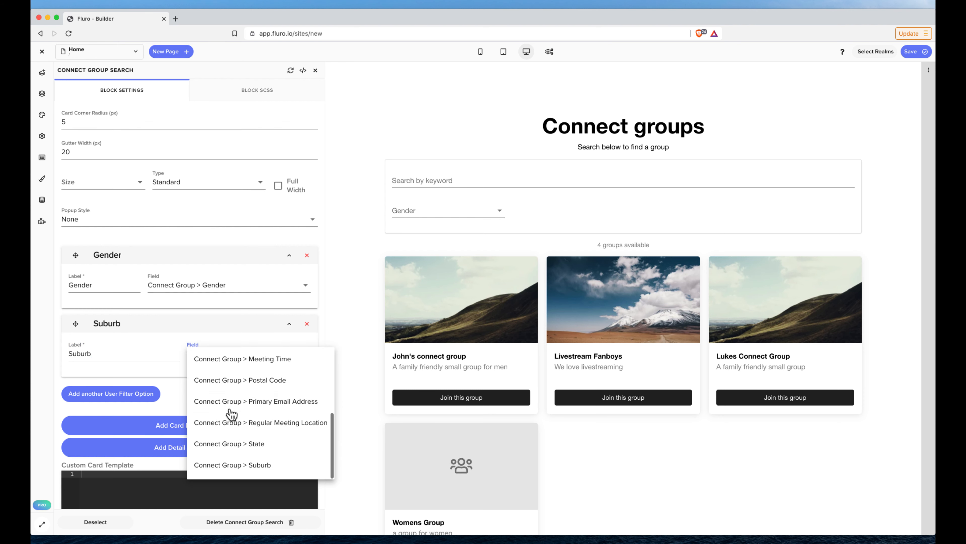
click(210, 465)
Add a third user filter option labelled Weekday, linked to the field Connect Group > Day of the week.
click(128, 394)
click(112, 420)
text(Meeting)
key(ctrl+a)
text(Weekday)
click(234, 422)
scroll(237, 426, down, 5)
scroll(254, 458, up, 5)
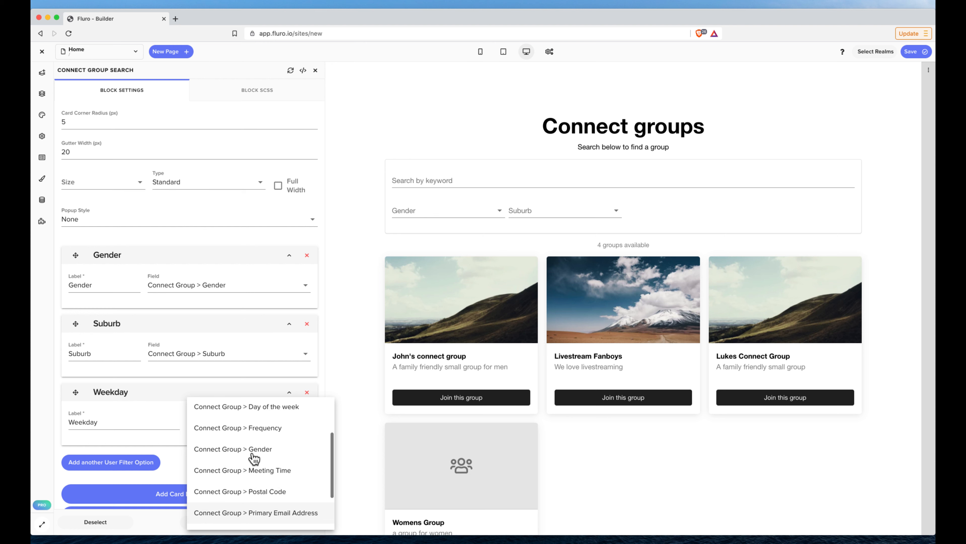
click(270, 451)
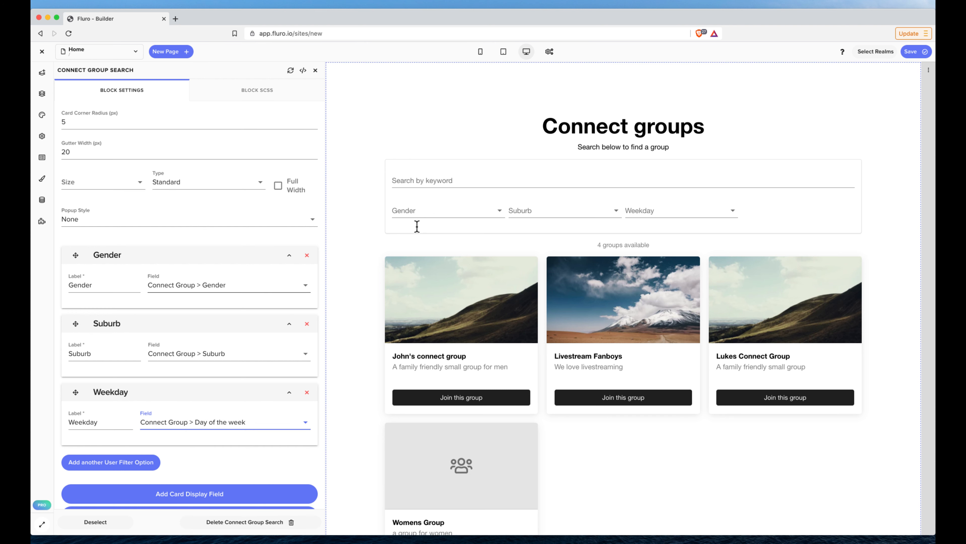
Check the choices offered by the Gender and Weekday search filters in the page preview, and refresh the block.
click(368, 133)
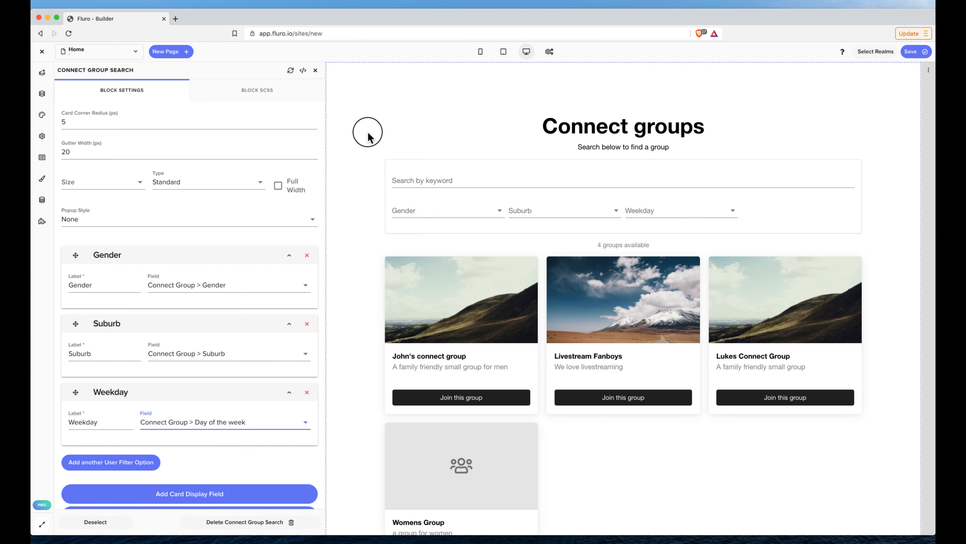
click(495, 210)
click(522, 213)
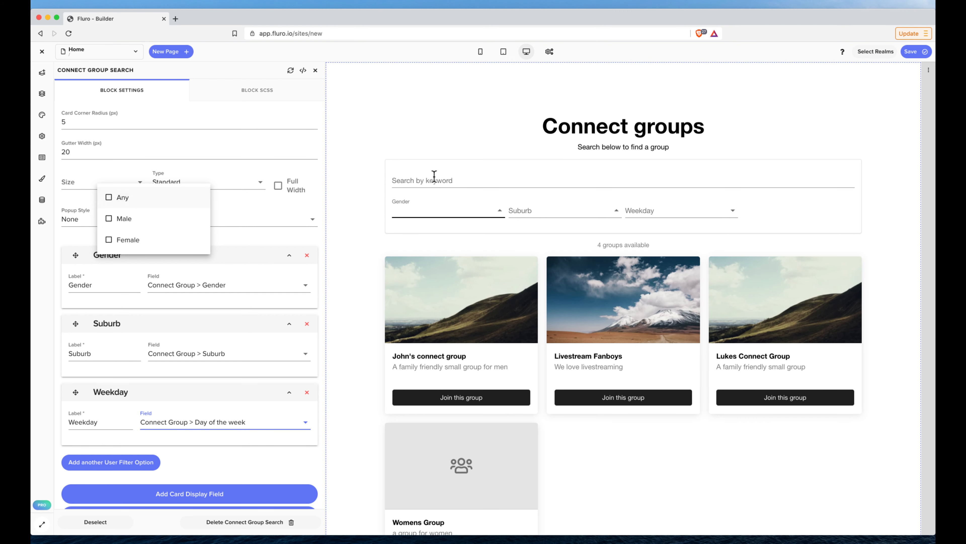
click(668, 215)
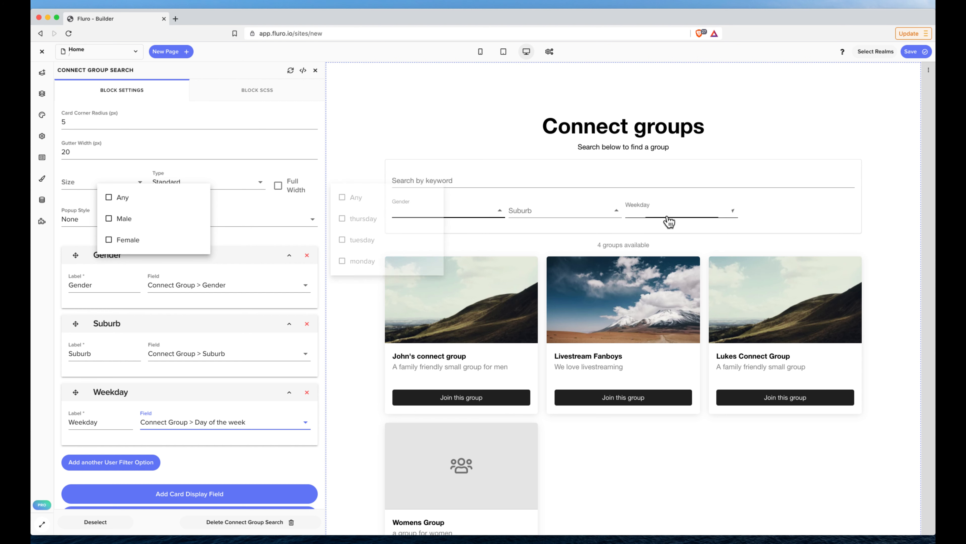
click(290, 71)
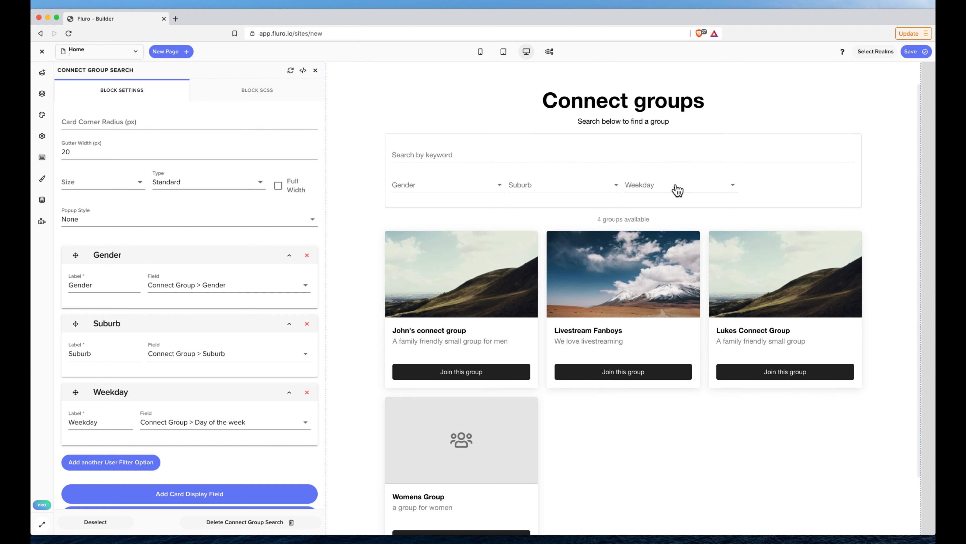
Add a card display field labelled Gender, linked to the field Connect Group > Gender.
scroll(200, 327, down, 3)
scroll(197, 322, down, 5)
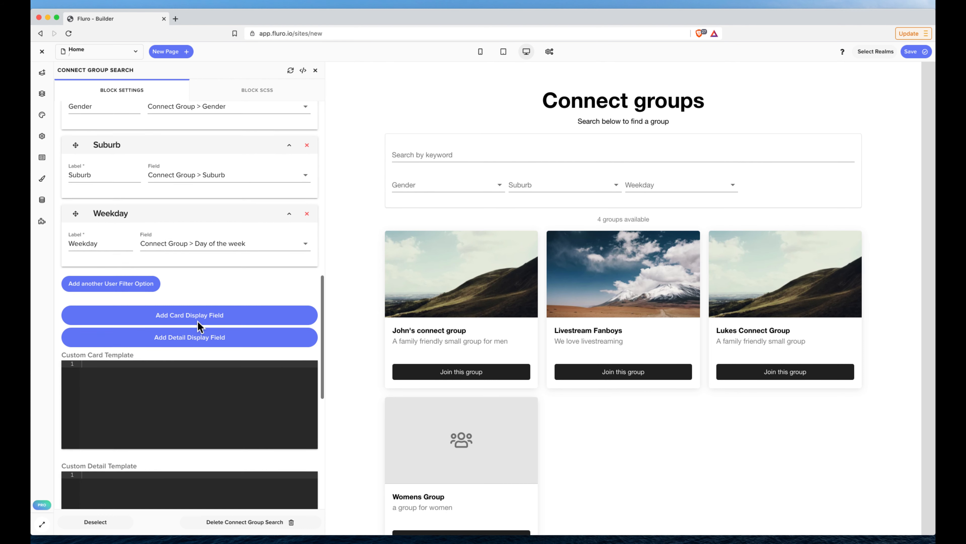
click(188, 310)
click(114, 333)
text(Gen)
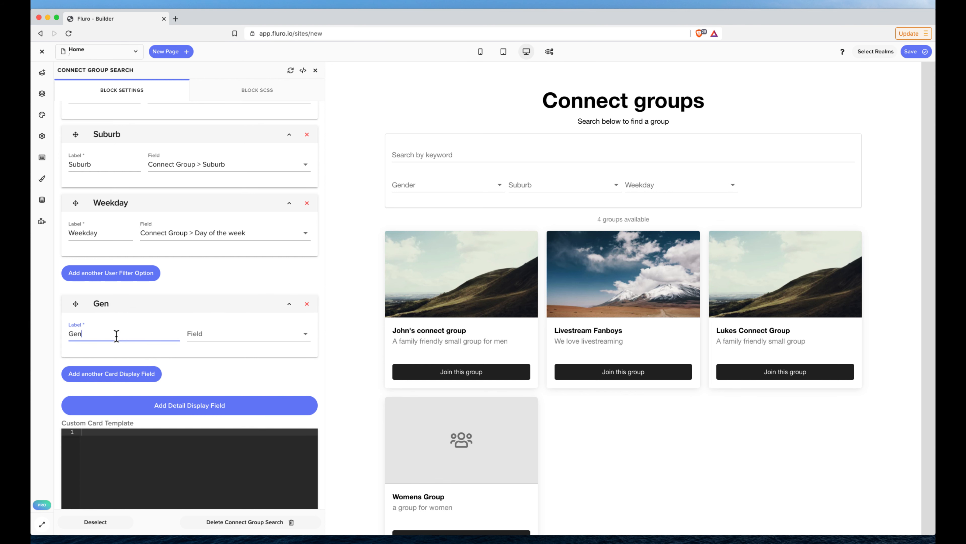
text(der)
click(225, 336)
scroll(246, 385, down, 2)
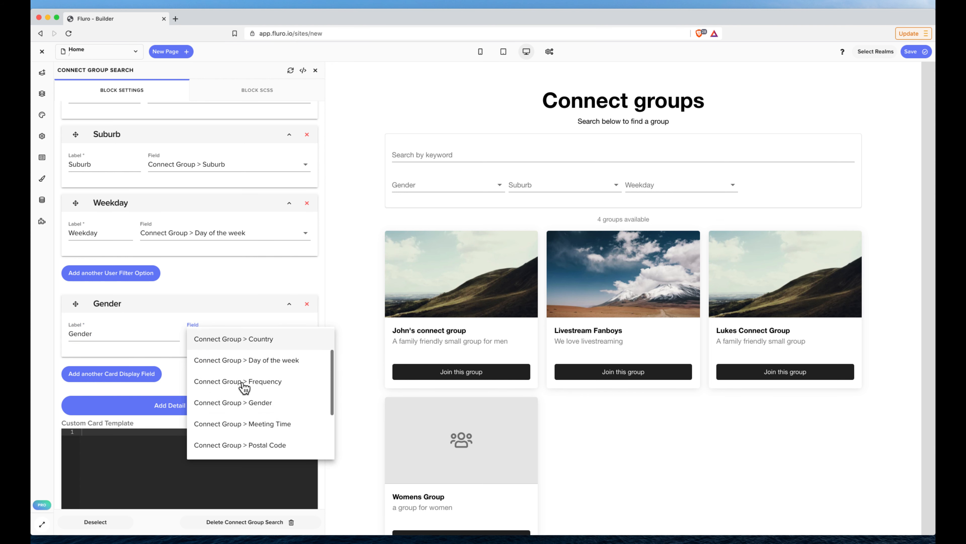
click(250, 386)
Add a second card display field labelled Meeting Time, linked to the field Connect Group > Meeting Time.
click(117, 375)
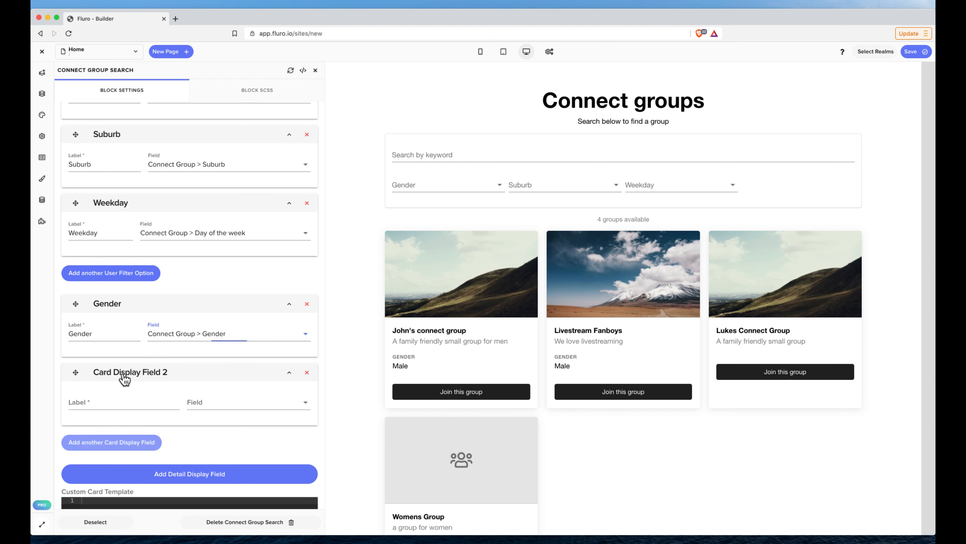
click(119, 399)
text(Meeting Time)
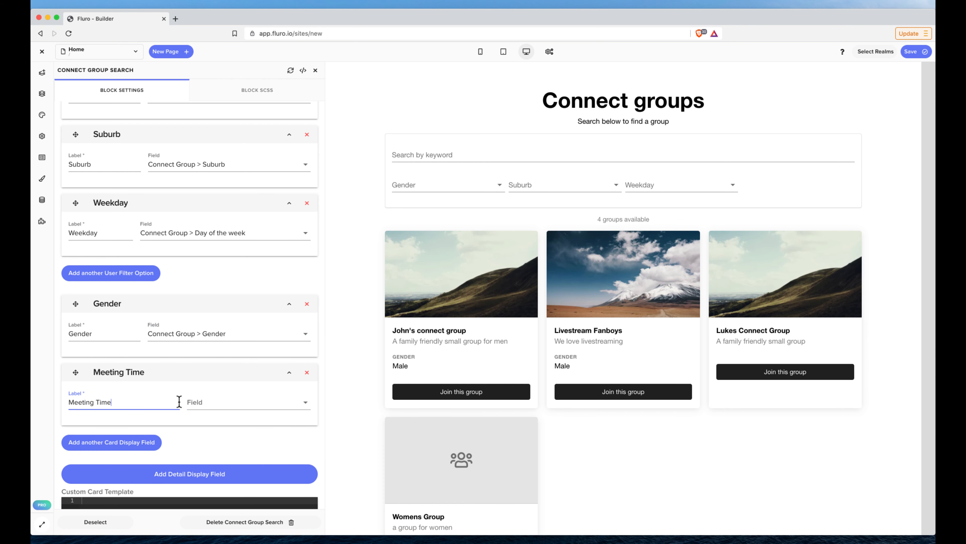
click(205, 402)
scroll(235, 441, down, 3)
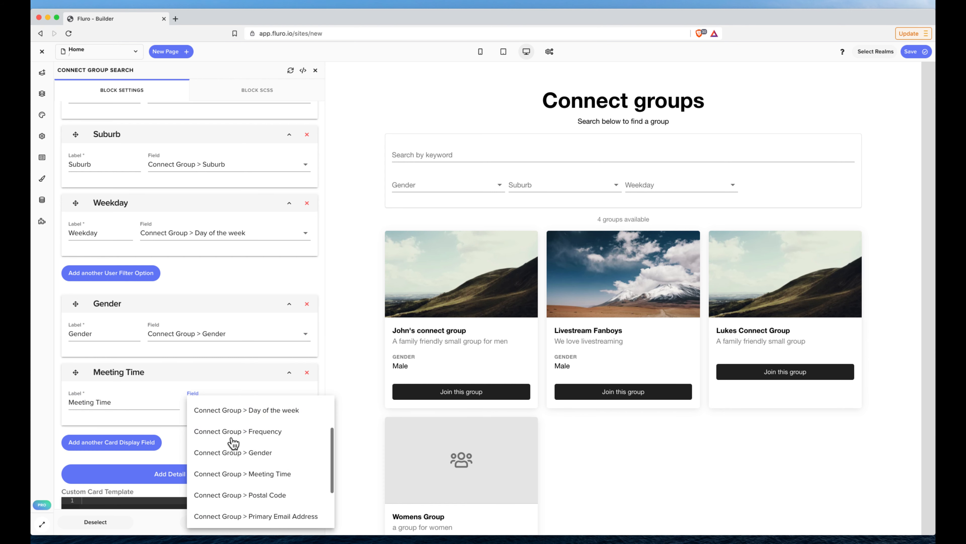
click(248, 446)
Open the first group card's detail popup in the preview, examine its group details and join form, and close it.
scroll(492, 328, down, 2)
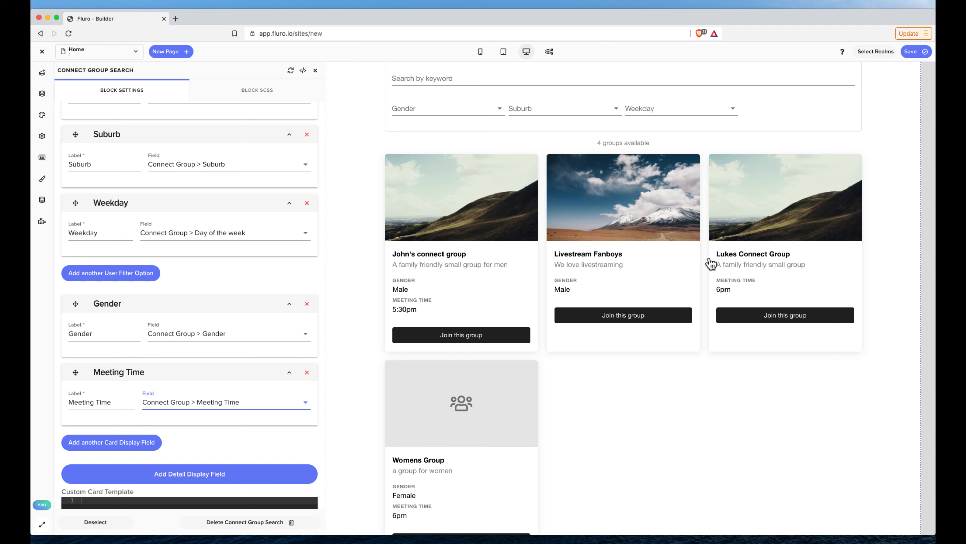
scroll(214, 340, down, 4)
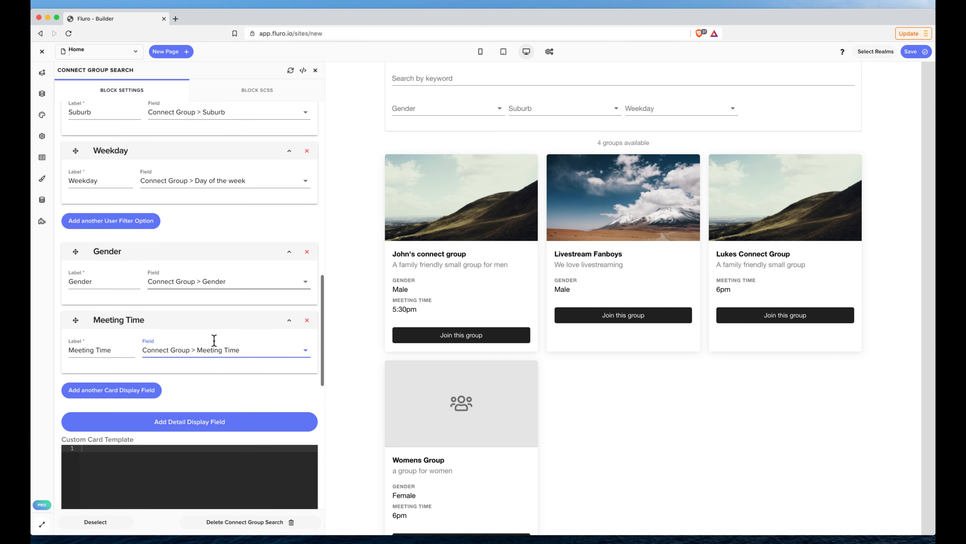
scroll(214, 340, down, 3)
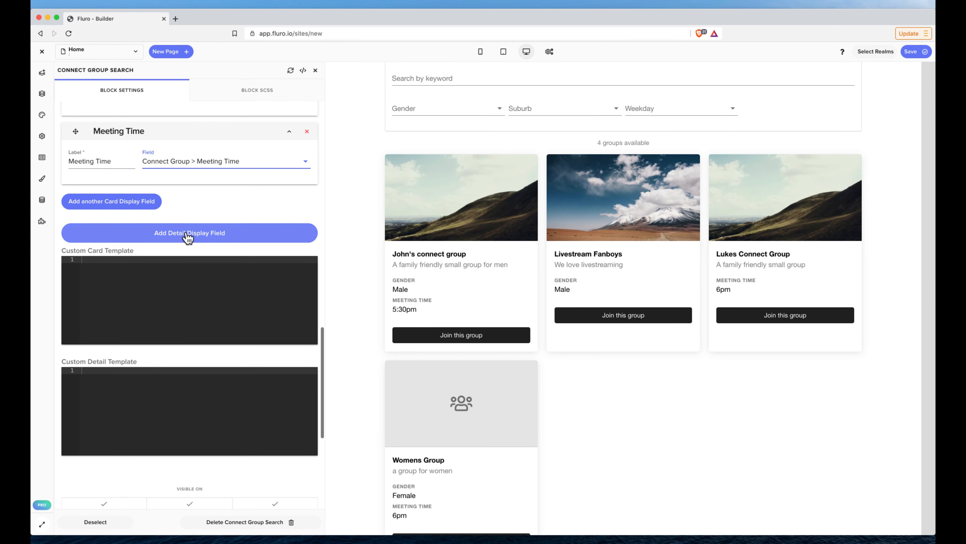
click(489, 231)
scroll(607, 209, down, 1)
scroll(606, 208, down, 2)
scroll(606, 209, up, 3)
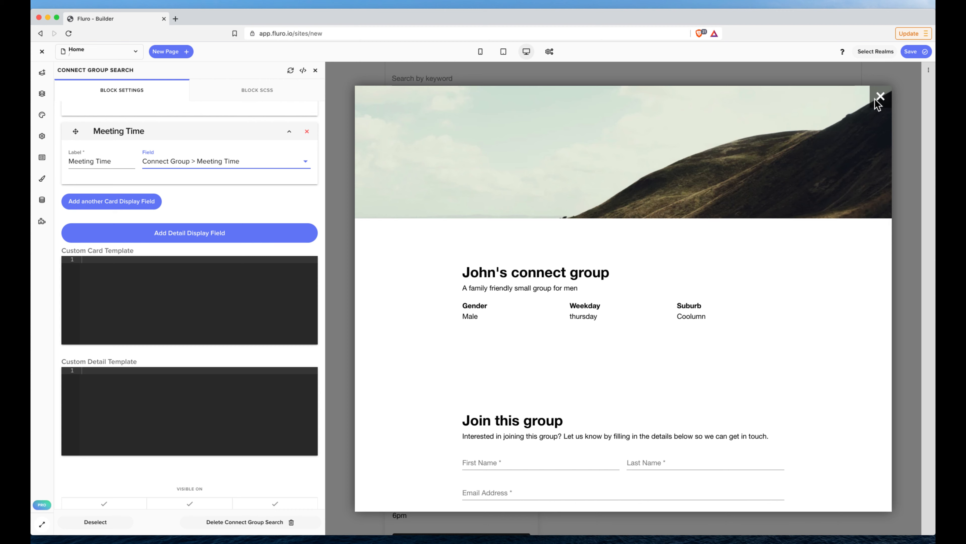
scroll(707, 340, down, 5)
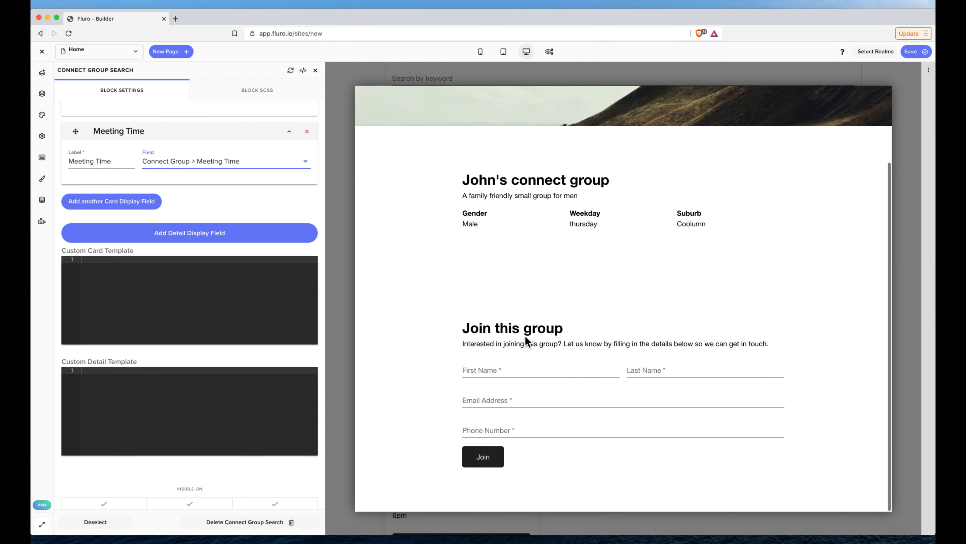
scroll(886, 101, up, 5)
click(881, 96)
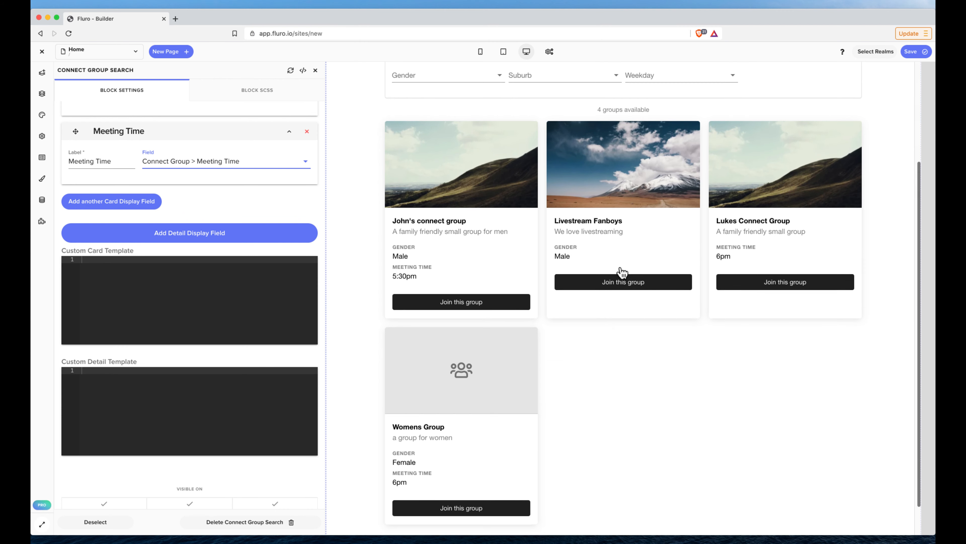
View the detail popups of the Livestream Fanboys and Womens Group cards in turn, and close them.
click(622, 272)
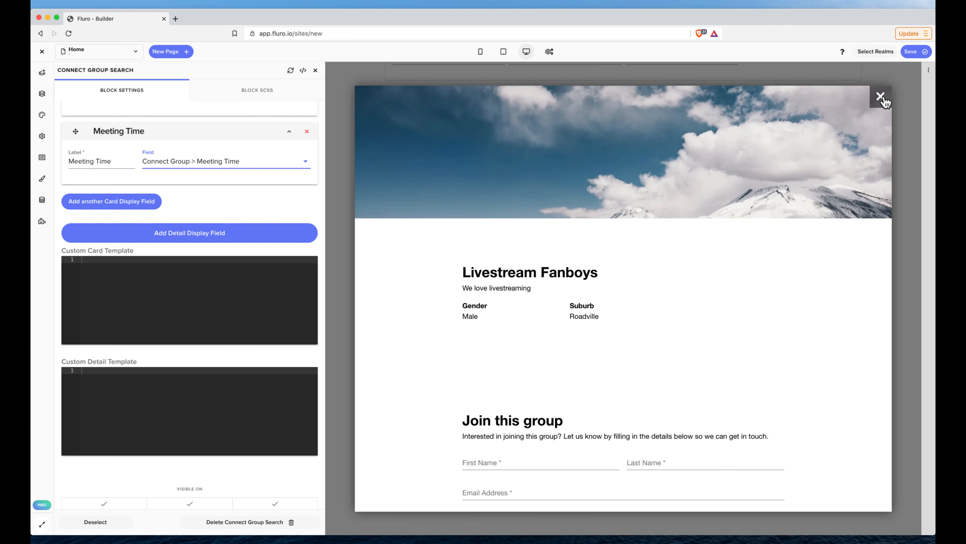
click(880, 97)
click(516, 329)
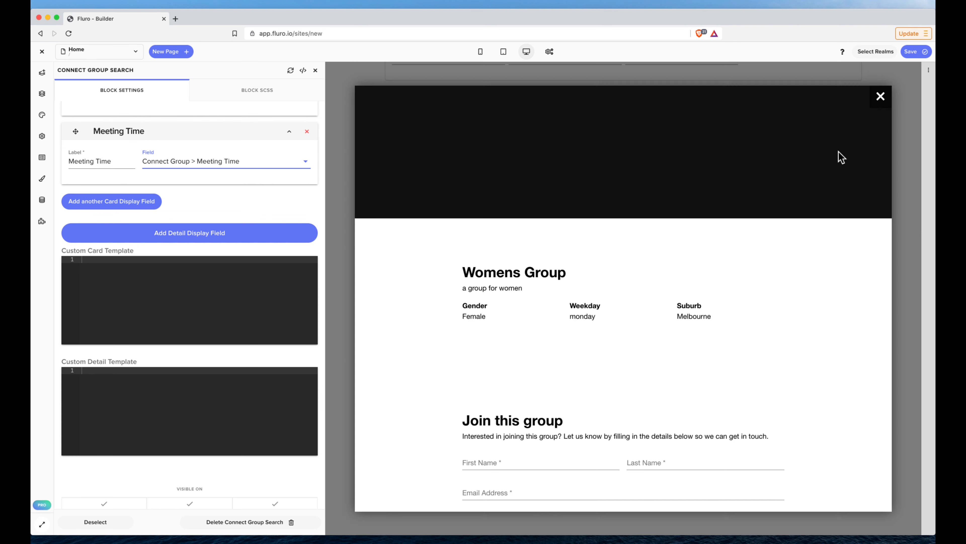
click(880, 97)
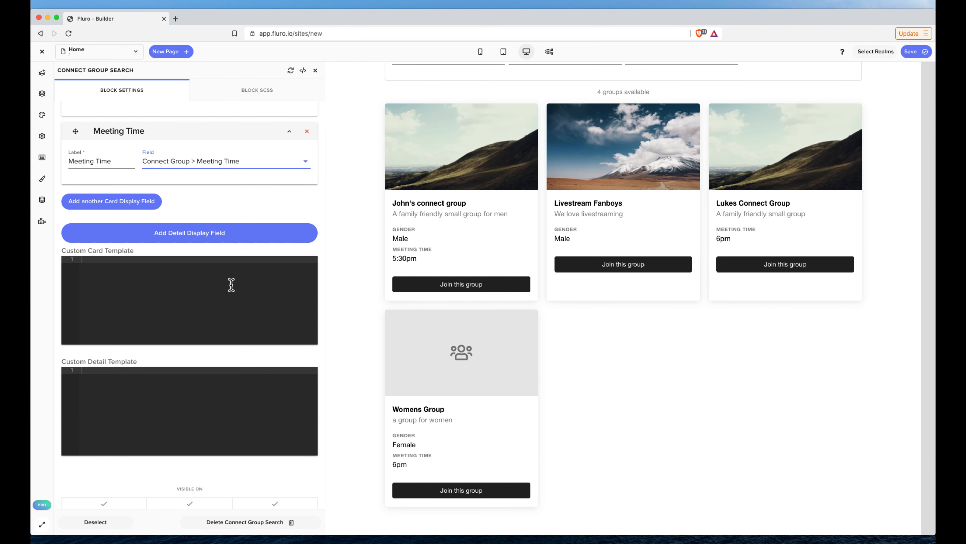
Enter <pre>{{group}}</pre> as the block's custom card template.
click(195, 280)
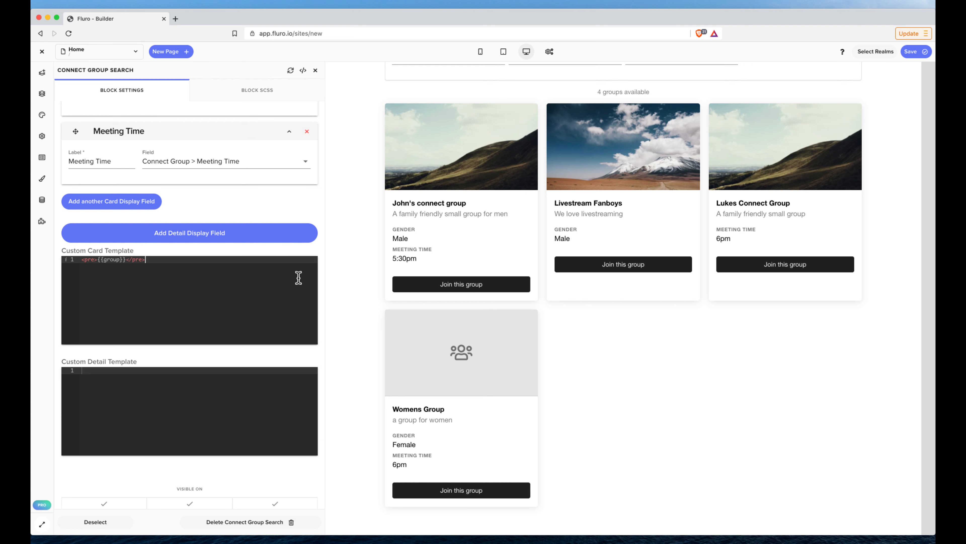
Refresh the Connect Group Search block and clear its custom card template.
click(290, 70)
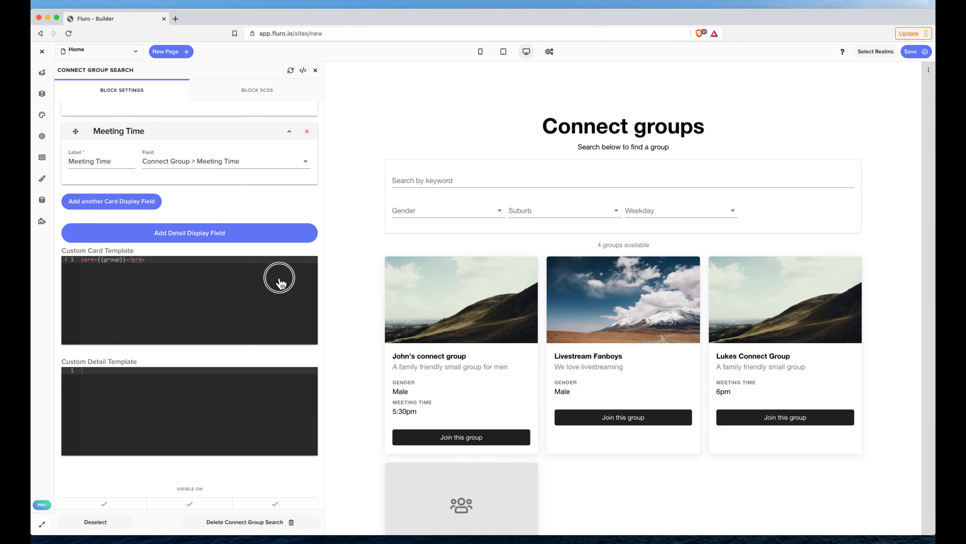
drag(263, 272, 78, 222)
key(BackSpace)
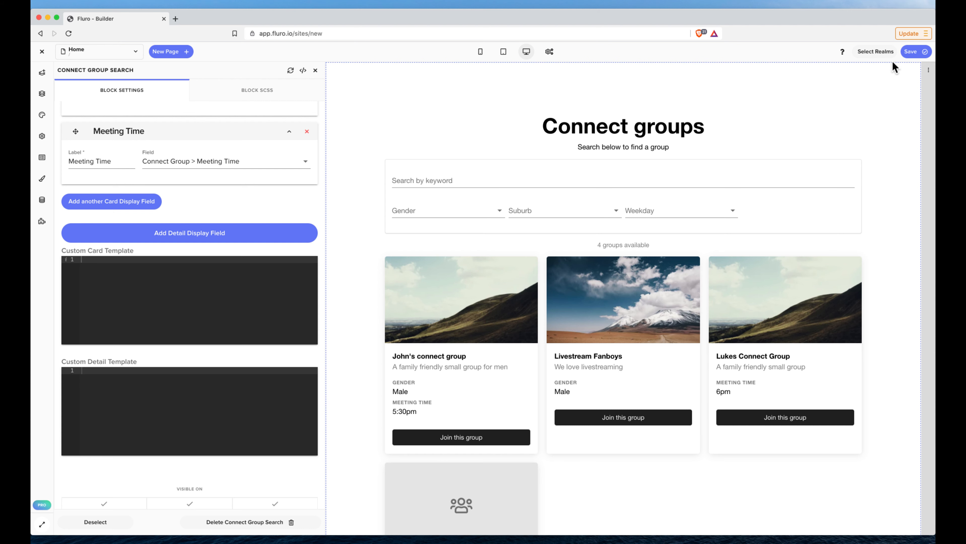
Assign the site to the Wakanda Baptist Church realm and save it.
click(881, 53)
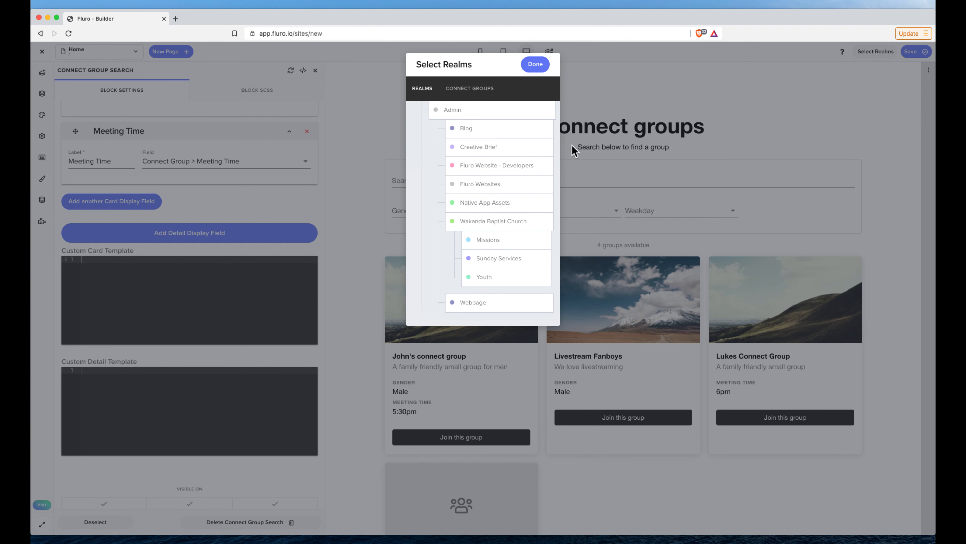
click(475, 115)
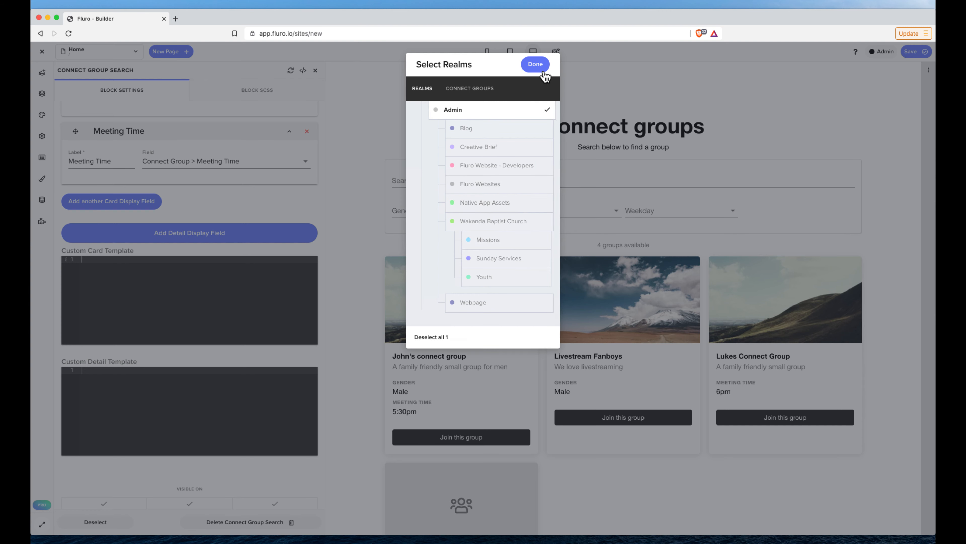
click(506, 115)
click(503, 218)
click(535, 64)
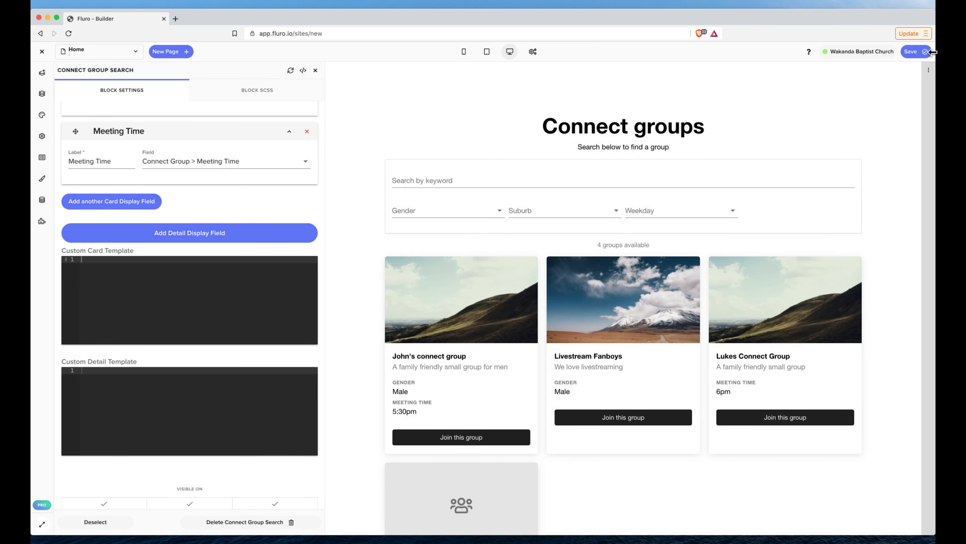
click(926, 51)
click(886, 87)
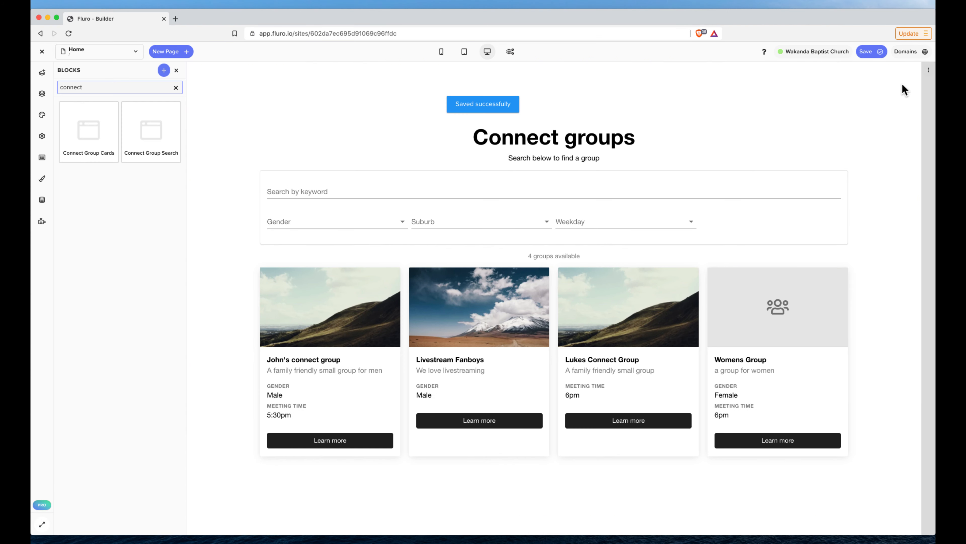
Create a new application for the site named Group Search, keeping the suggested domain name and Production mode.
click(909, 52)
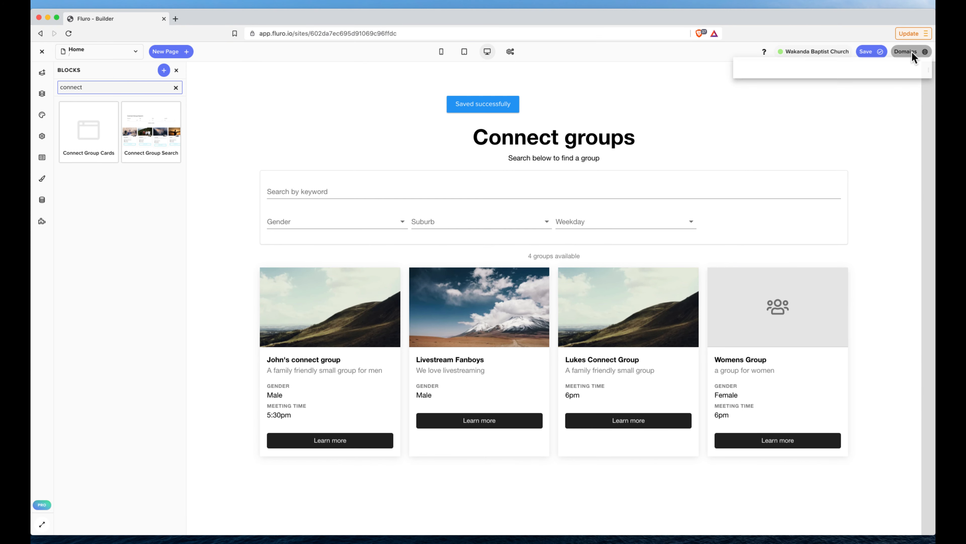
click(839, 149)
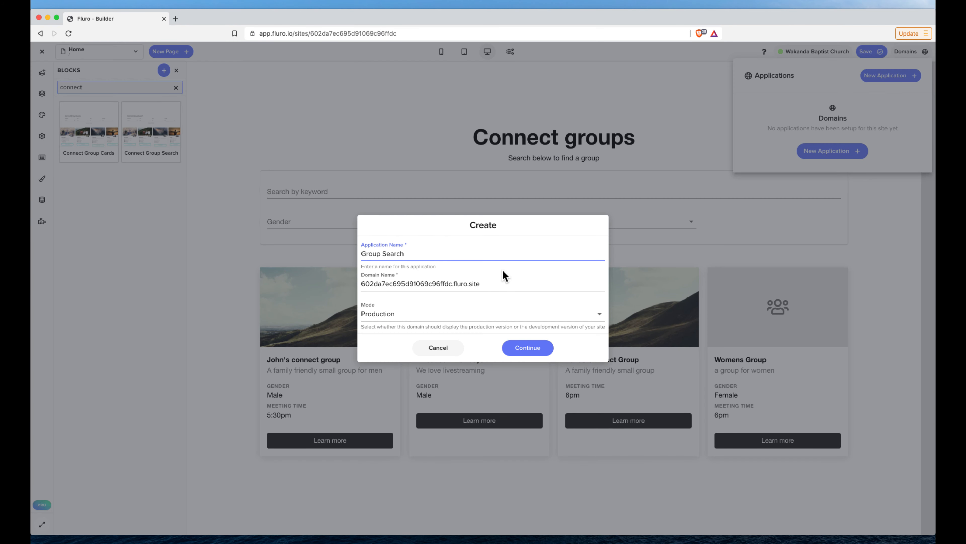
click(527, 349)
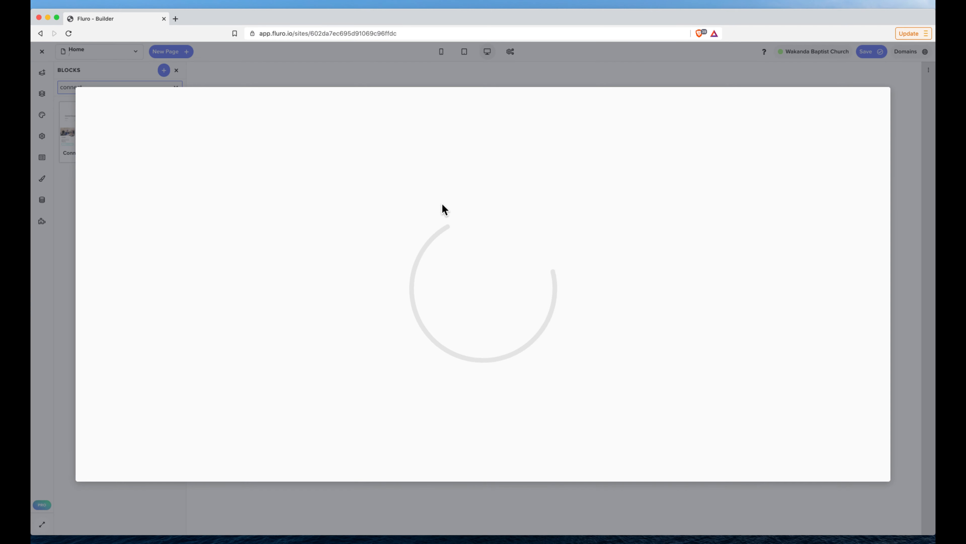
Add an application permission that grants the View Only Access role in the Admin realm.
click(142, 168)
click(425, 234)
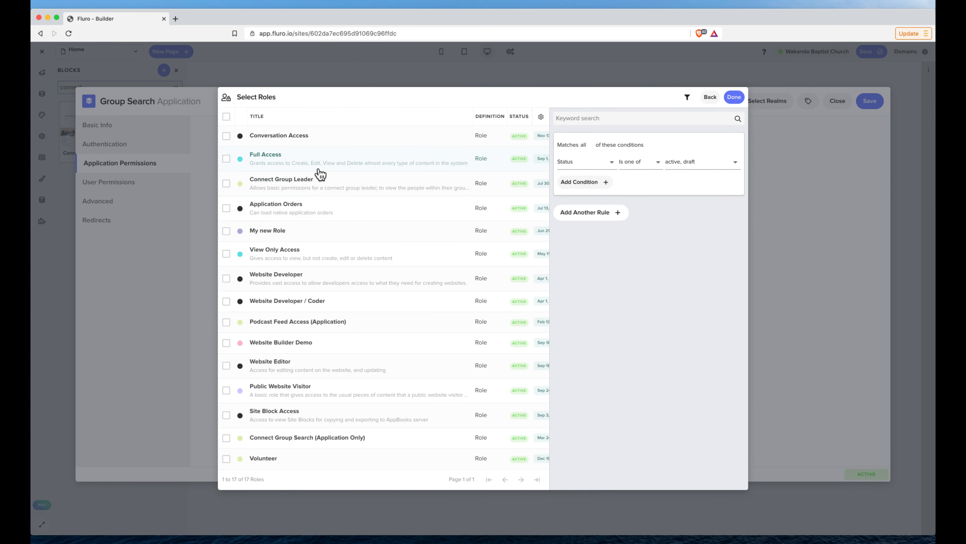
scroll(324, 246, down, 1)
click(323, 245)
click(734, 97)
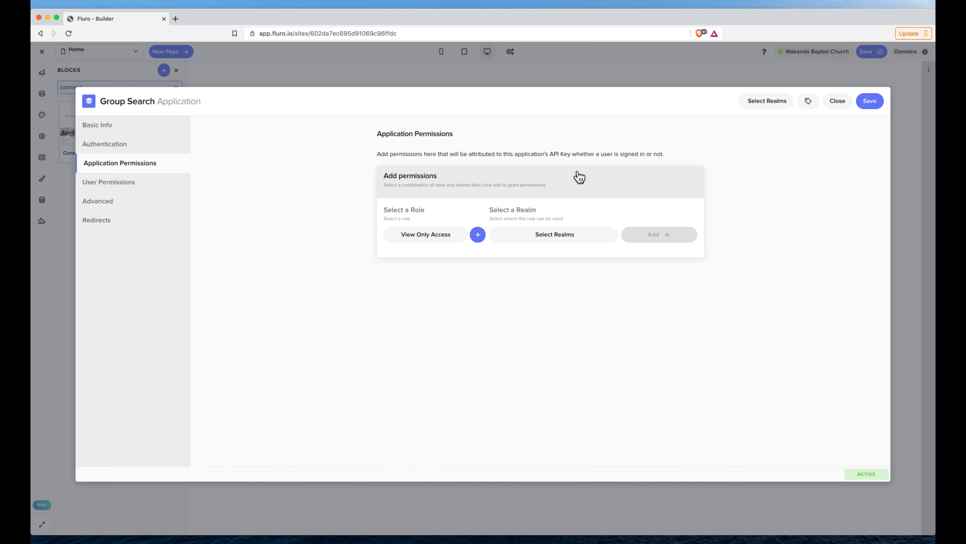
click(552, 234)
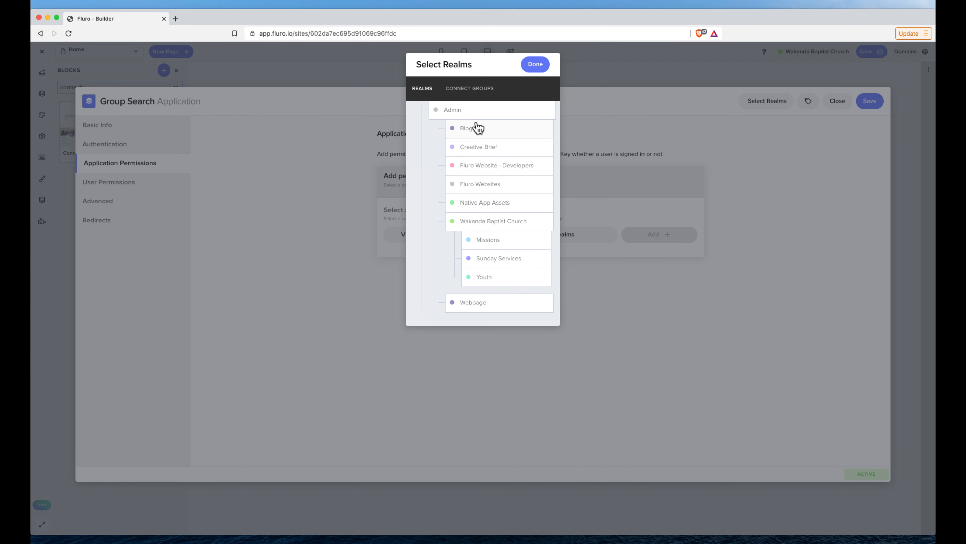
click(478, 111)
click(536, 65)
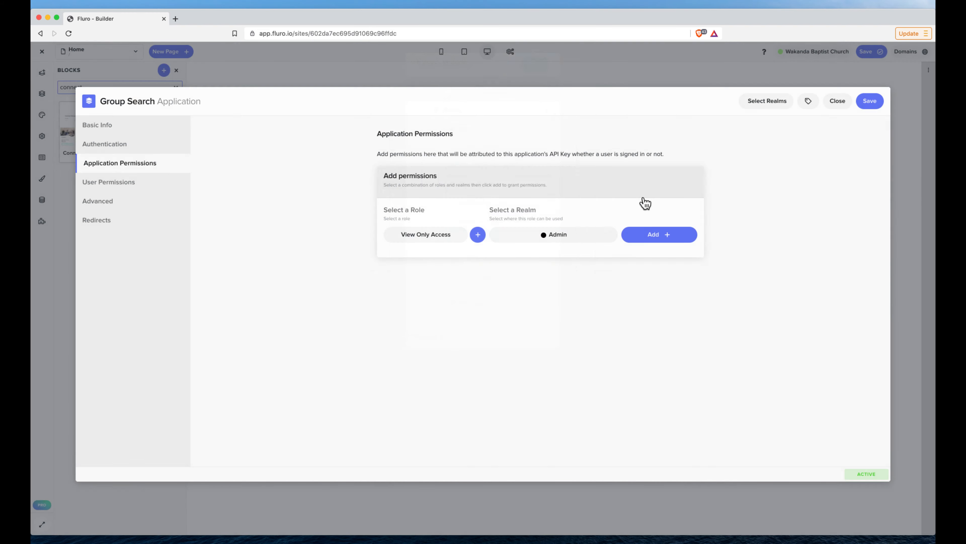
click(652, 236)
Assign the Group Search application to the Admin realm and save it.
click(773, 100)
click(443, 110)
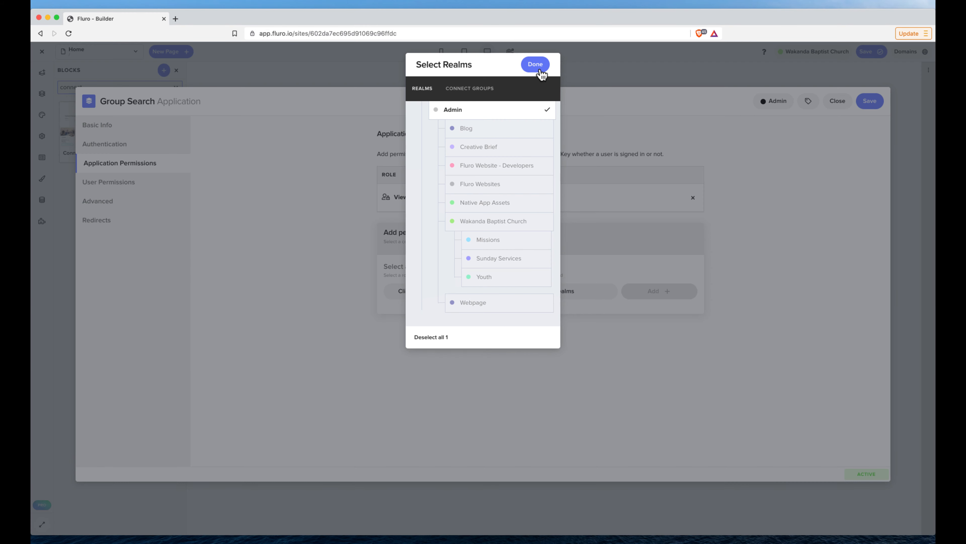
click(540, 72)
click(869, 101)
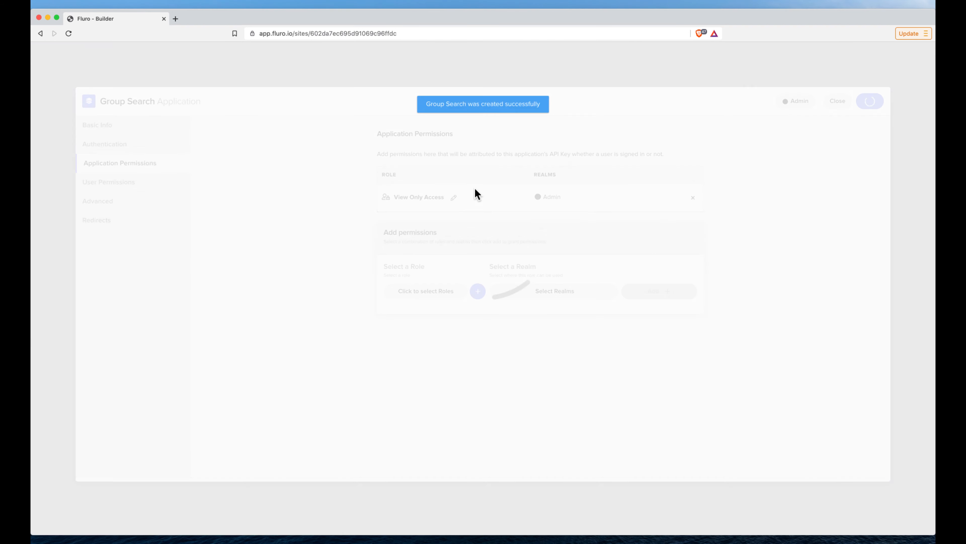
Open the Group Search application's fluro.site address from the site's domains and reload the page.
click(907, 54)
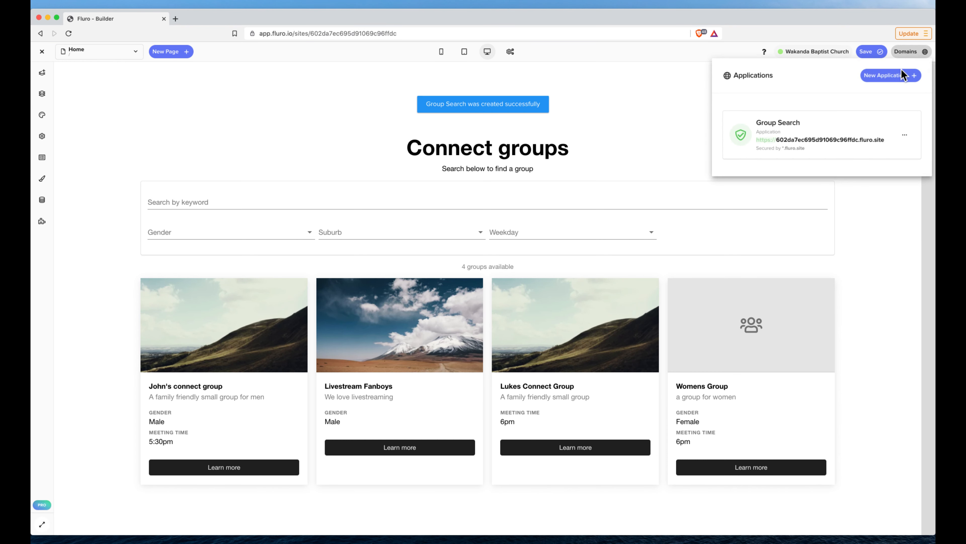
click(822, 141)
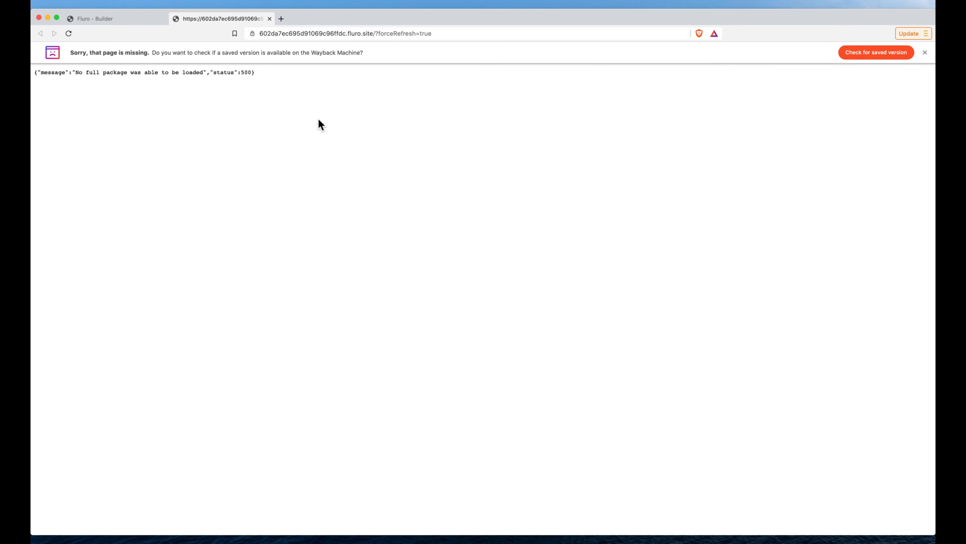
click(69, 33)
click(69, 34)
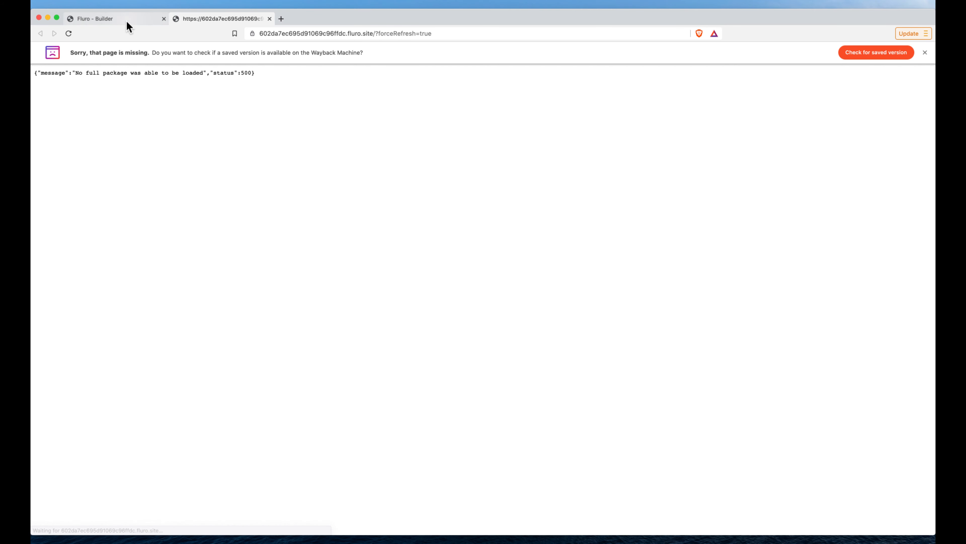
Save and publish the site in the Builder, and reload the live Group Search page.
click(126, 20)
click(871, 51)
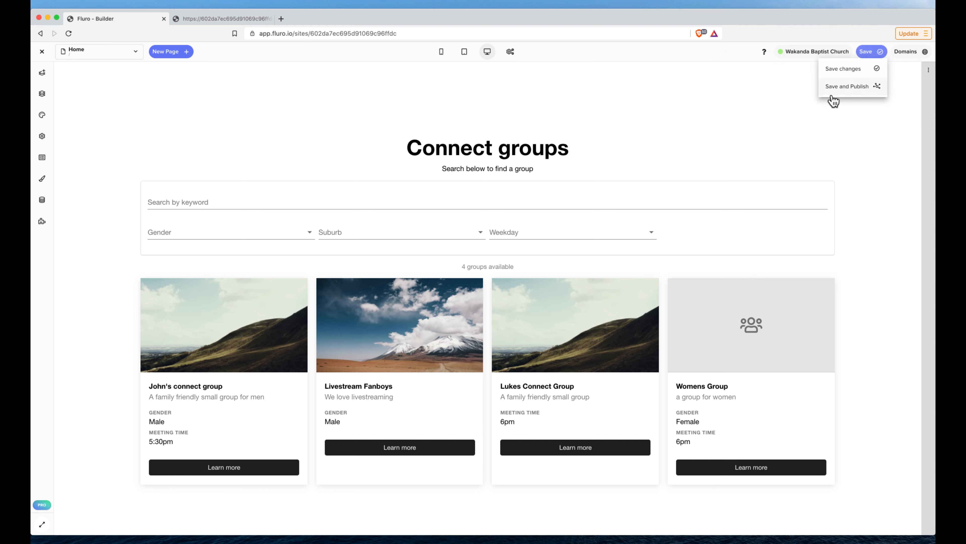
click(840, 91)
click(208, 20)
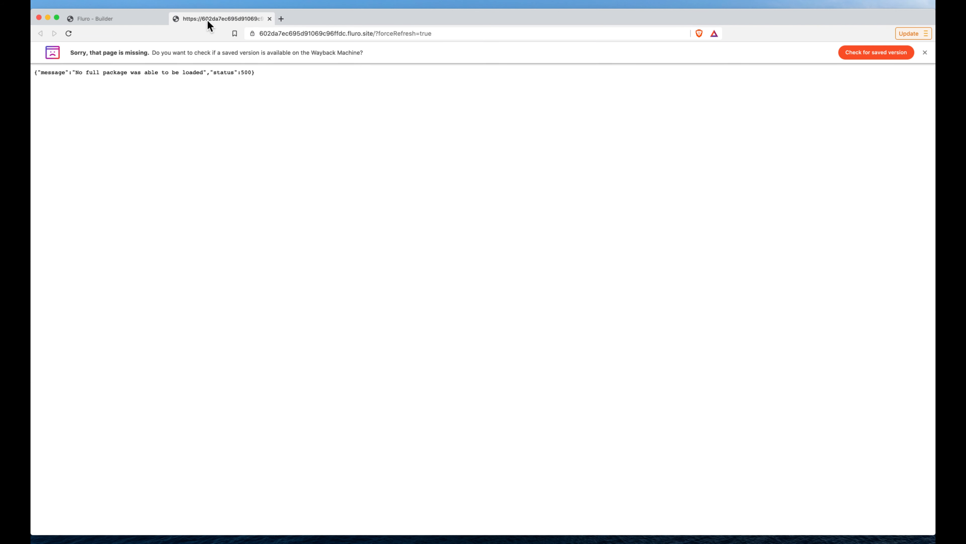
click(68, 33)
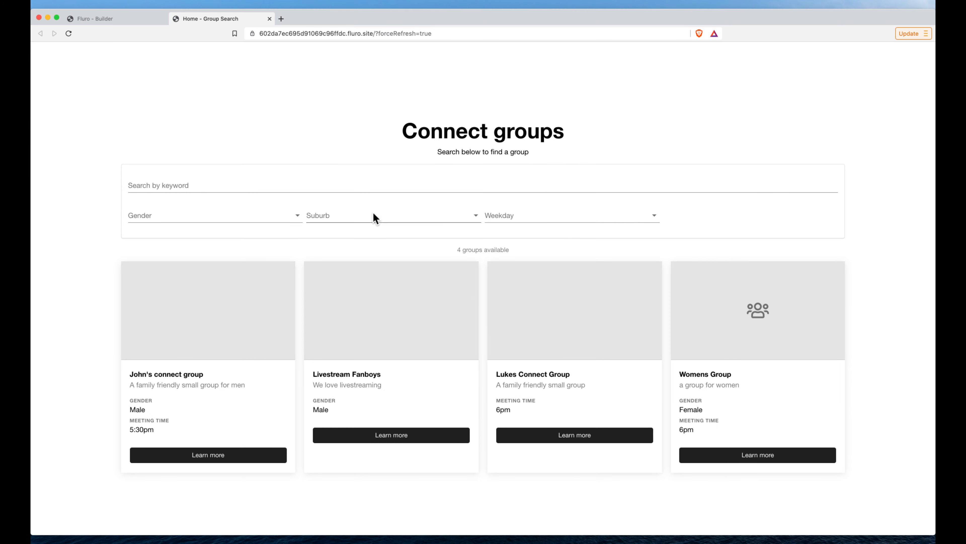
Test the live page's Suburb filter with Roadville and reset it to Any.
click(374, 215)
click(354, 279)
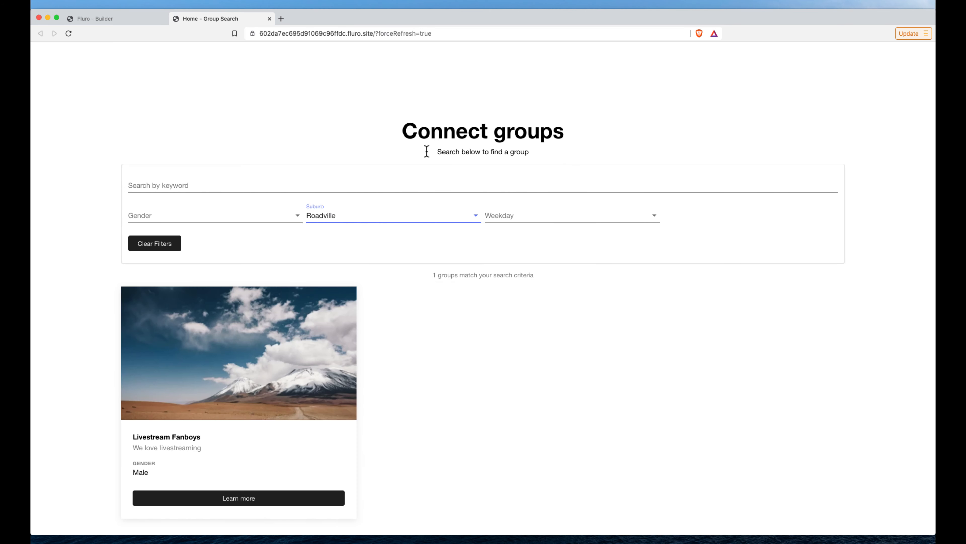
click(390, 213)
click(356, 233)
Test the Gender filter with Female and the Weekday filter with thursday, and clear all filters.
click(205, 222)
click(184, 245)
click(269, 220)
click(181, 269)
click(514, 218)
click(540, 246)
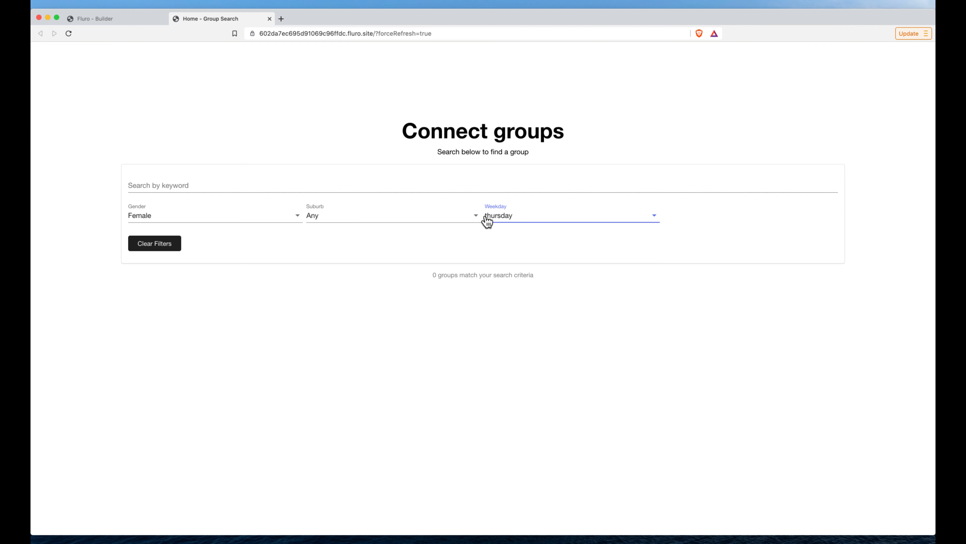
click(167, 247)
Search the live page's groups by the keyword "live".
click(221, 187)
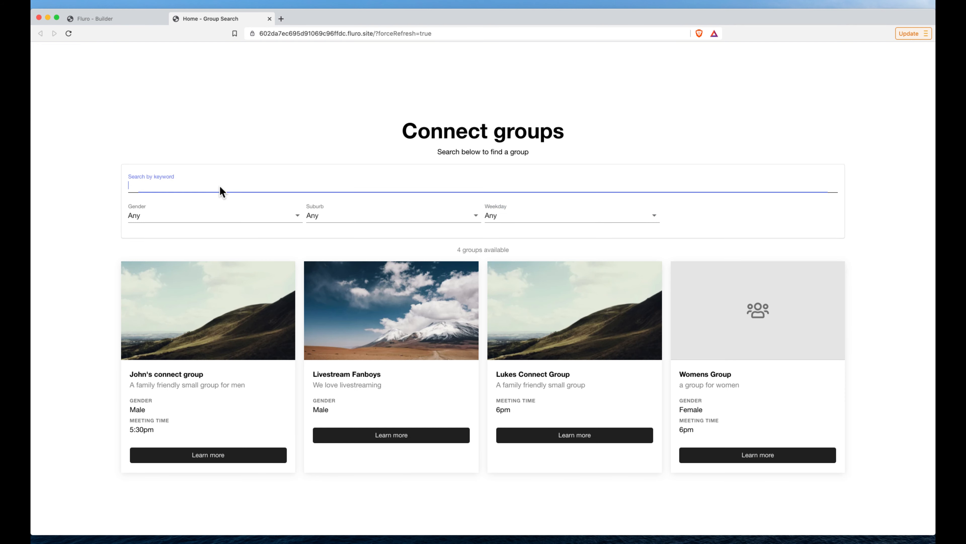
text(lie)
key(BackSpace)
text(ve)
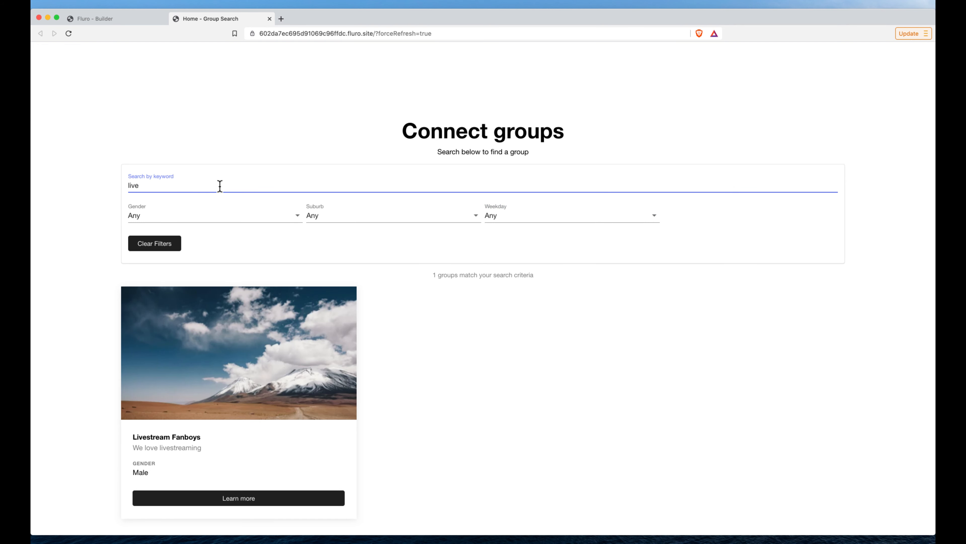
View the Livestream Fanboys group's detail popup on the live page and close it.
click(233, 350)
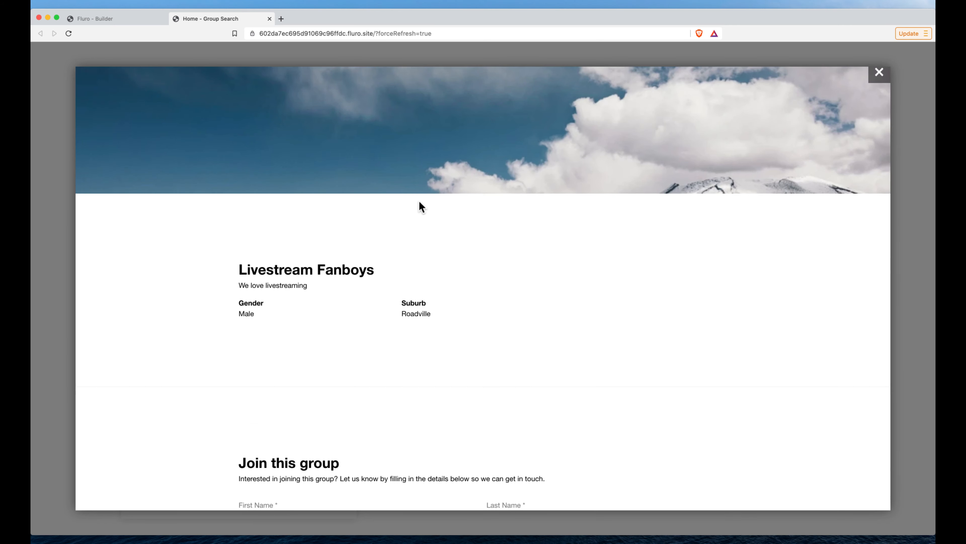
scroll(880, 98, up, 5)
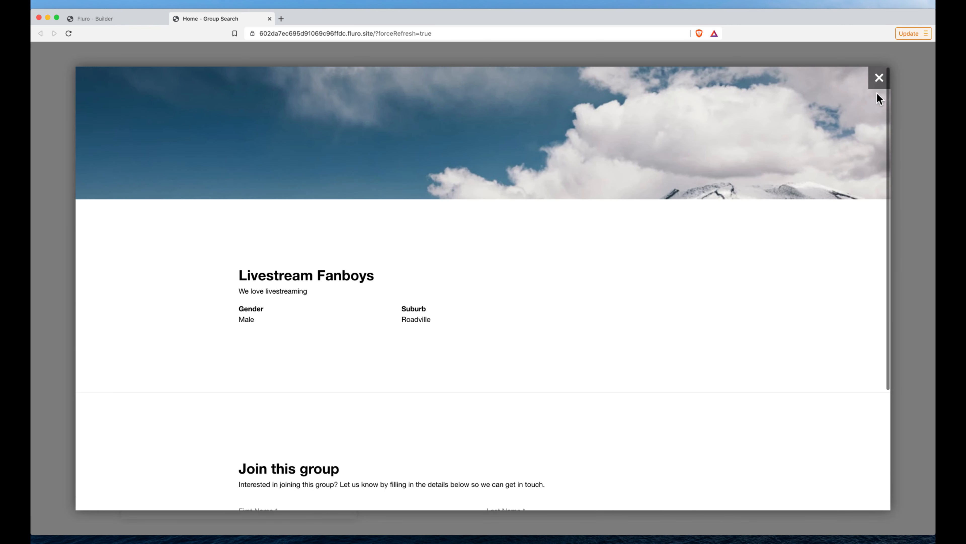
click(880, 78)
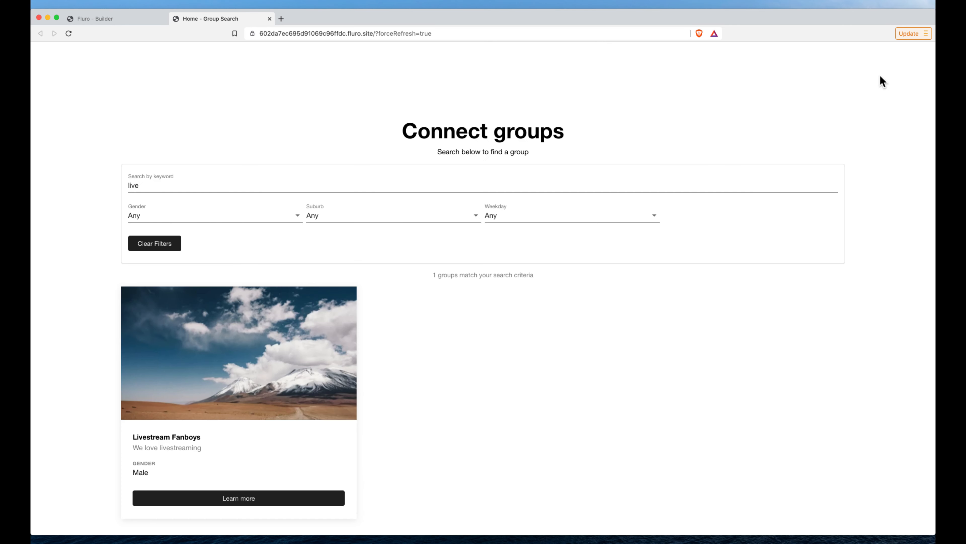
Back in the Builder, examine the Connect Group Search block's source code and component fields, and close its editor.
click(115, 19)
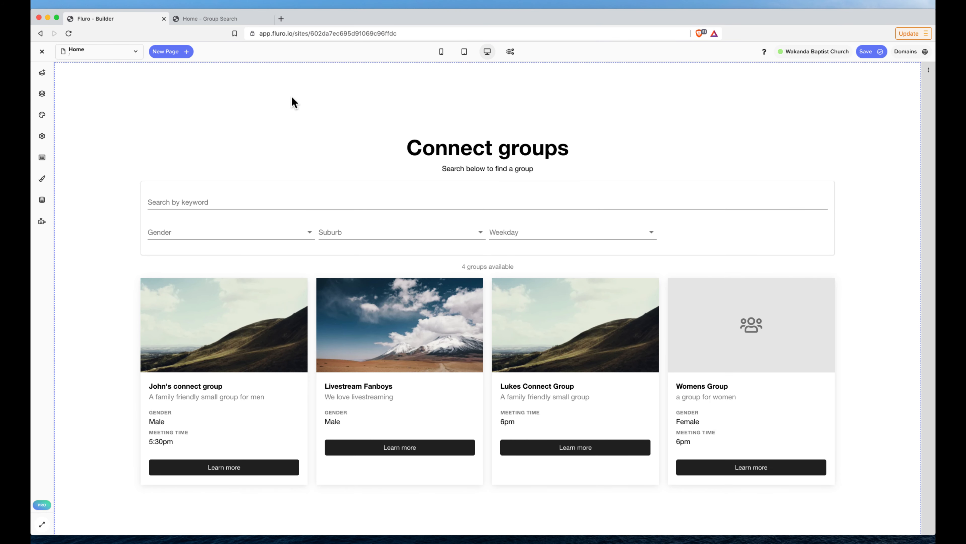
click(292, 97)
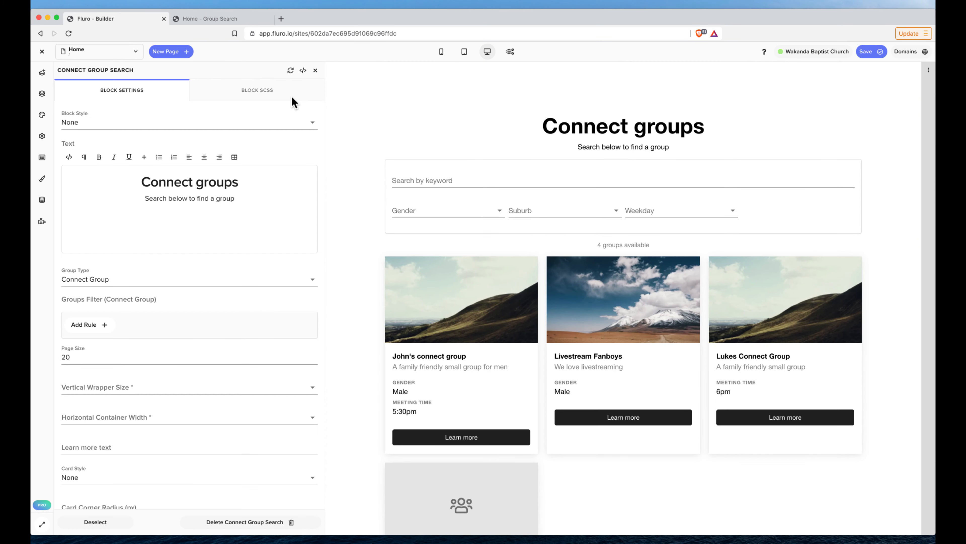
click(303, 71)
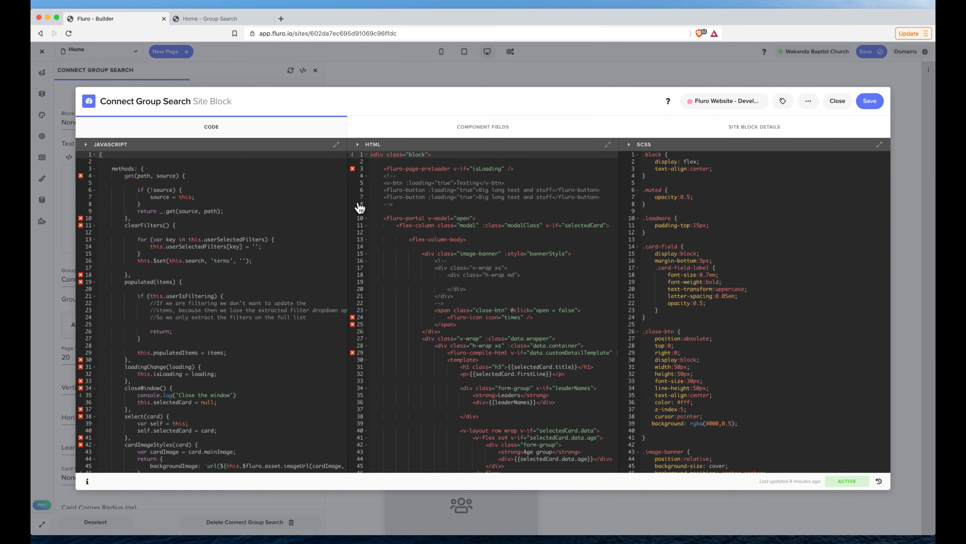
click(483, 127)
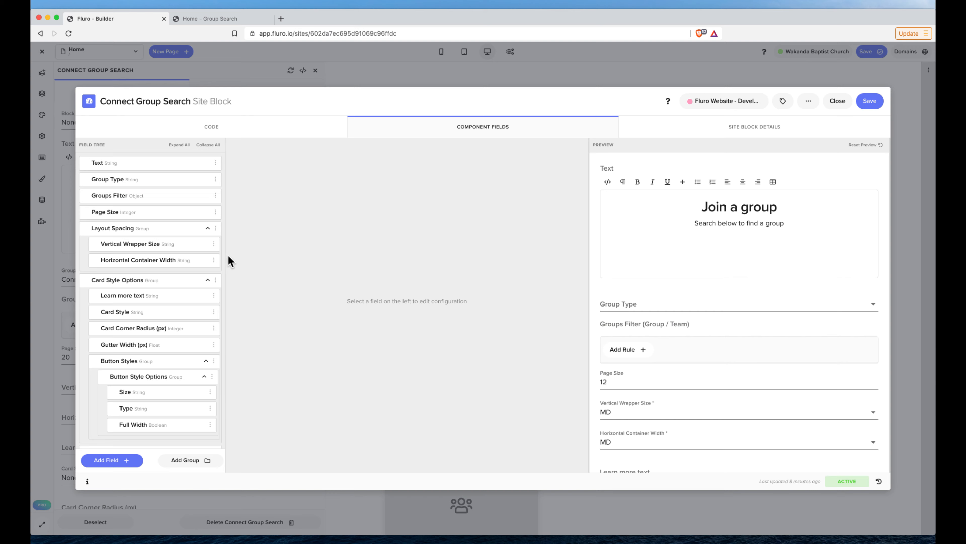
click(231, 131)
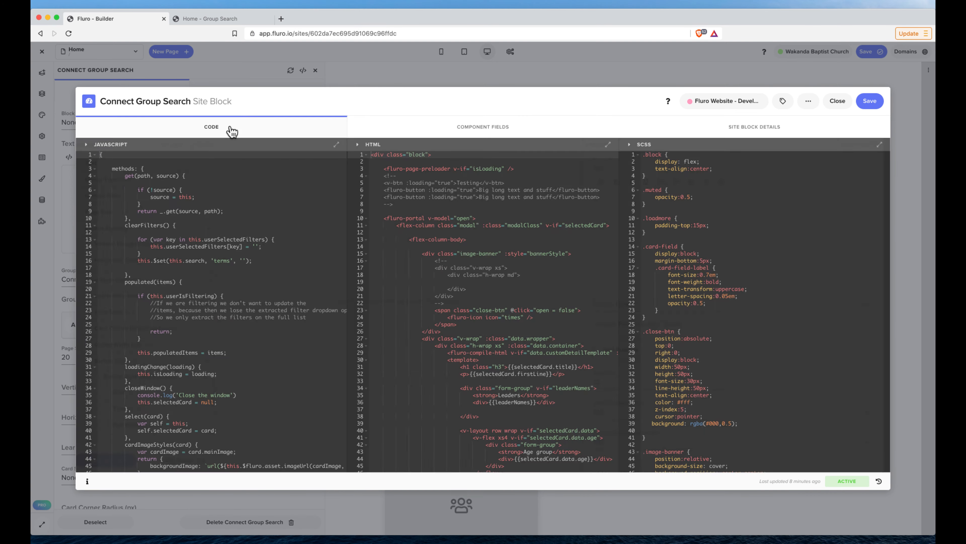
click(836, 104)
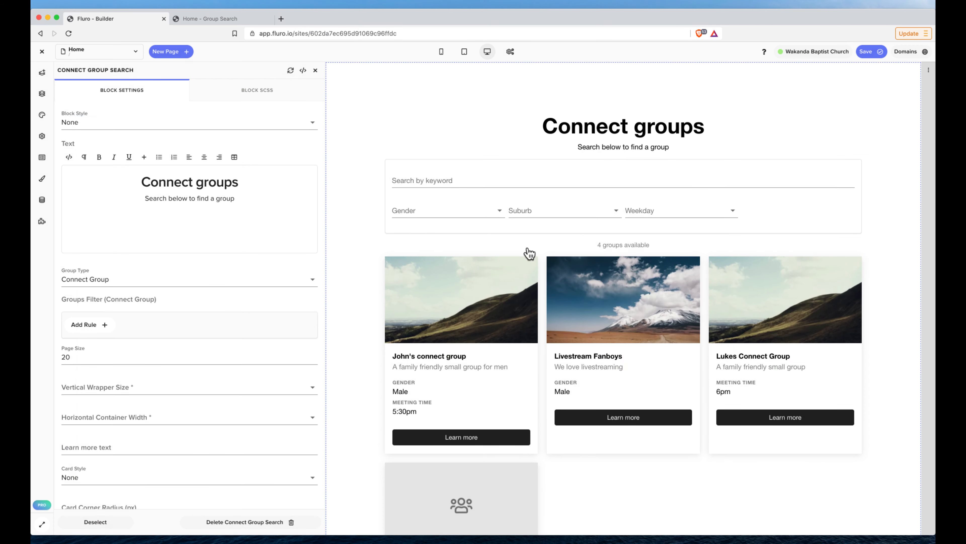